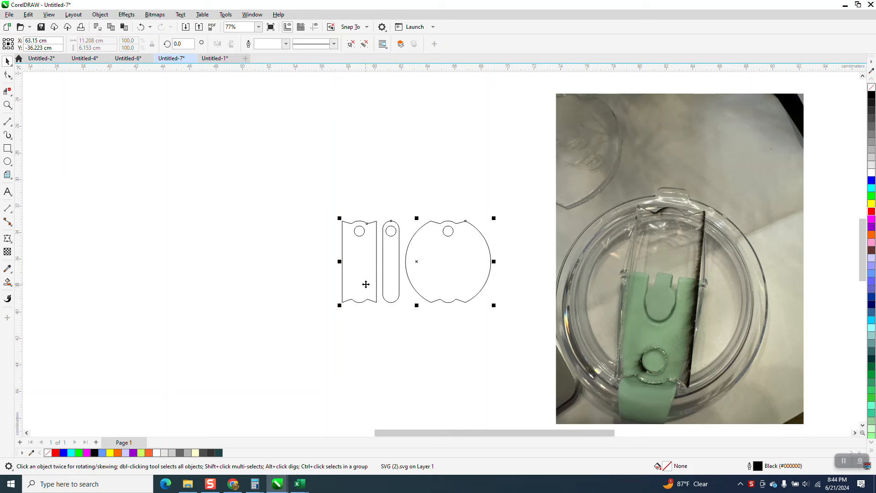
Examine the lower part of the tumbler lid photo and the three black template outlines with their hole circles
left_click(7, 105)
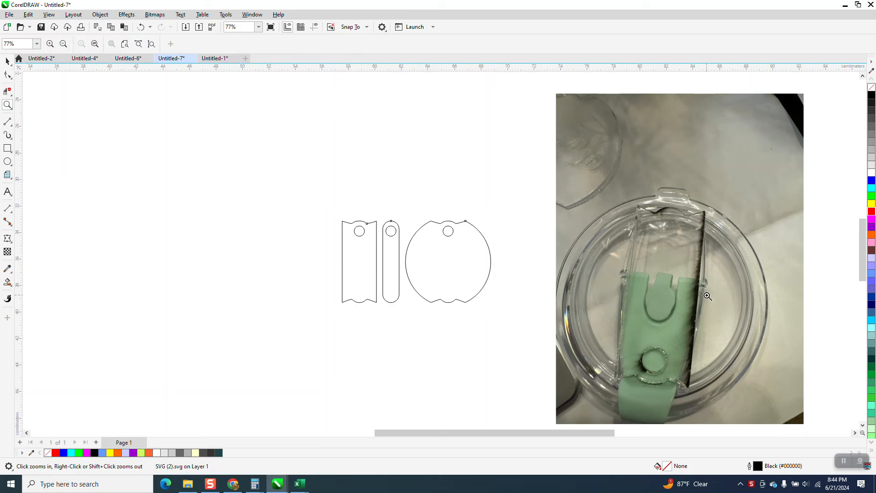
left_click_drag(688, 296, 711, 401)
scroll(619, 353, "down", 1)
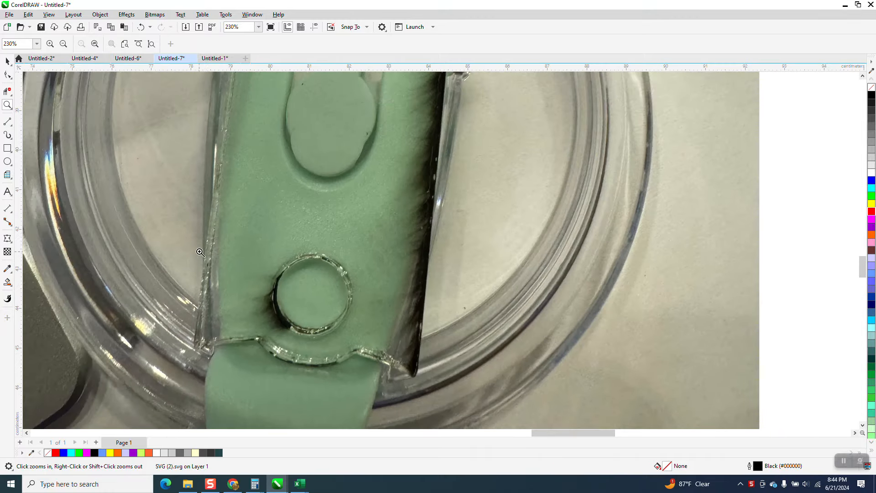
scroll(354, 282, "down", 2)
scroll(442, 277, "down", 6)
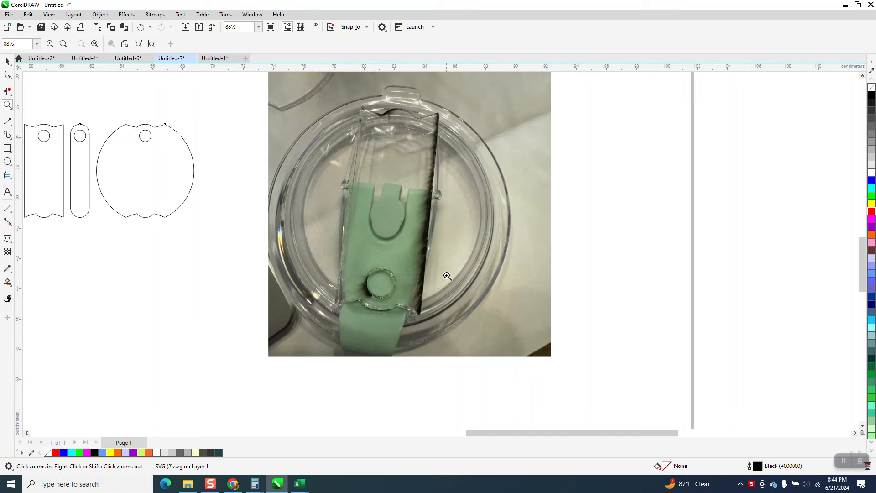
scroll(479, 287, "down", 1)
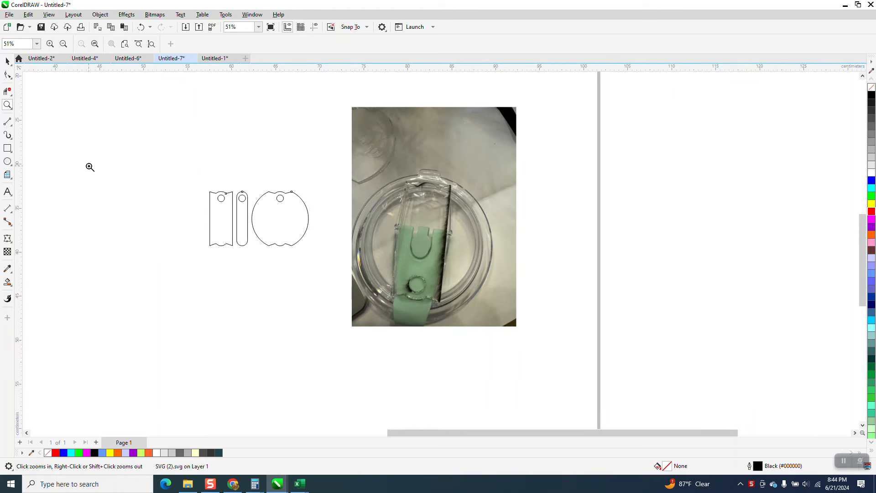
left_click_drag(191, 176, 363, 266)
scroll(406, 272, "down", 2)
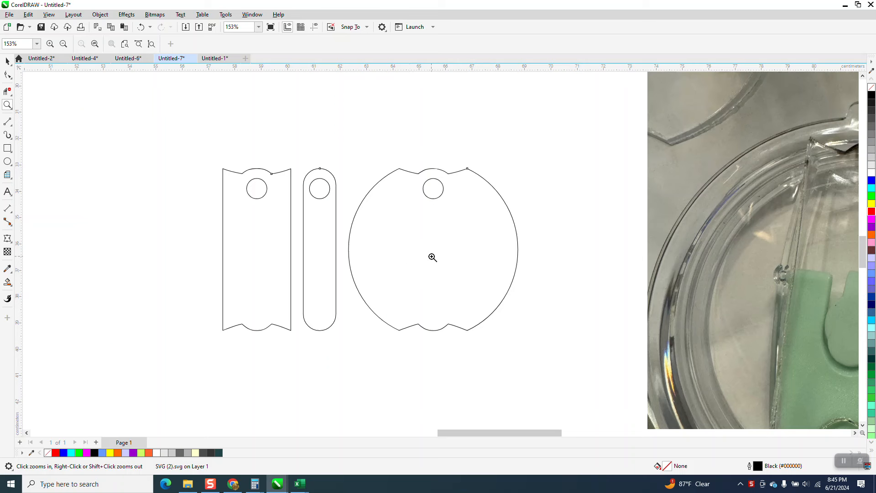
right_click(433, 193)
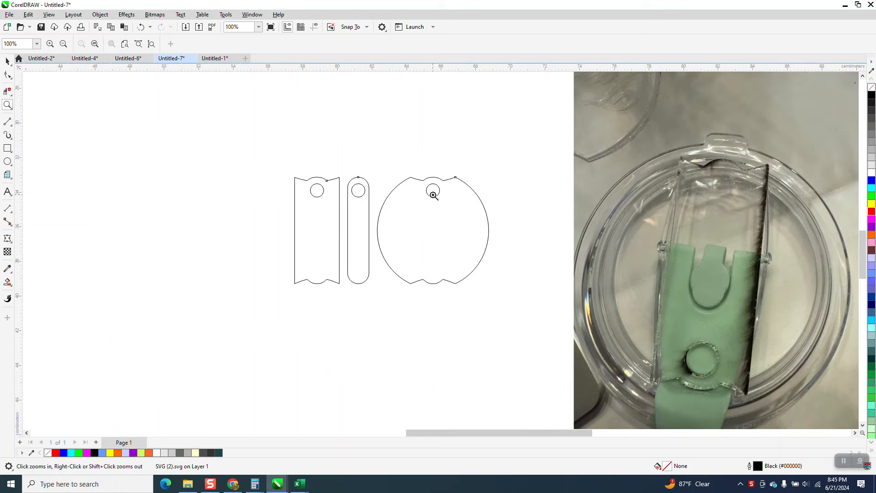
Create a filled copy of the round template's hole with Smart Fill and move it above the outlines
double_click(8, 61)
left_click(7, 281)
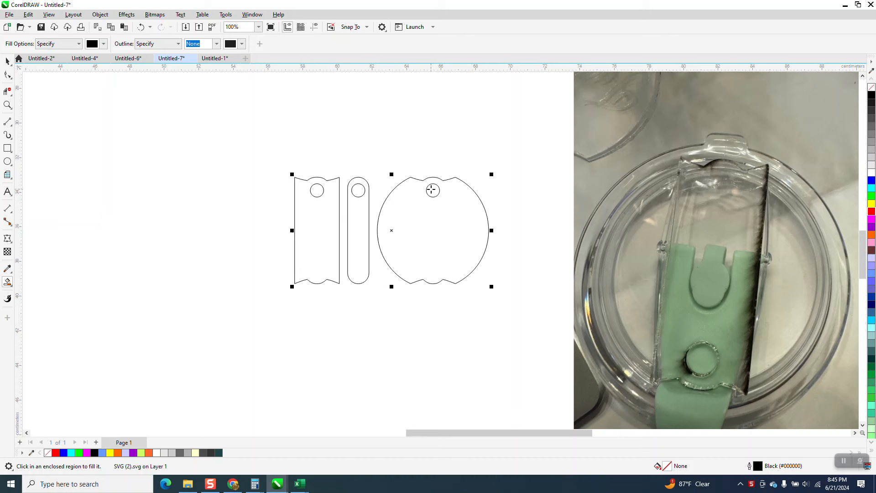
left_click(432, 191)
left_click(8, 61)
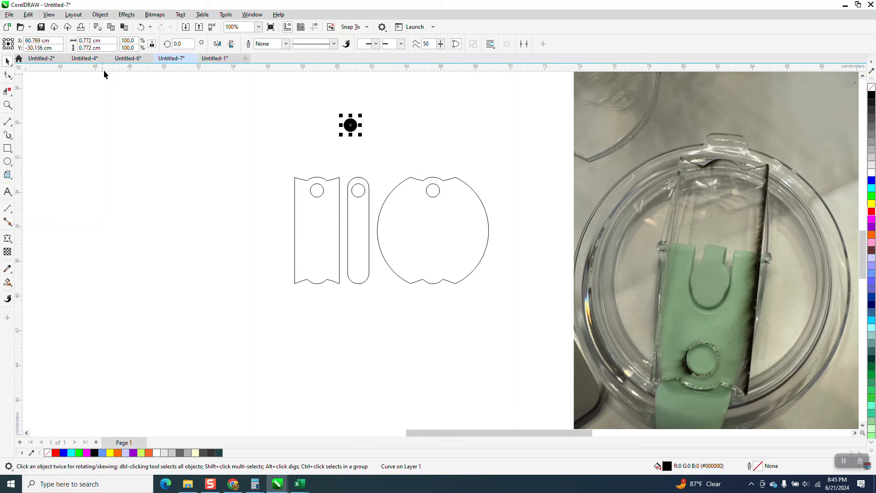
Resize the filled circle above the outlines proportionally to 0.85 cm in diameter
left_click(115, 41)
type("8.5")
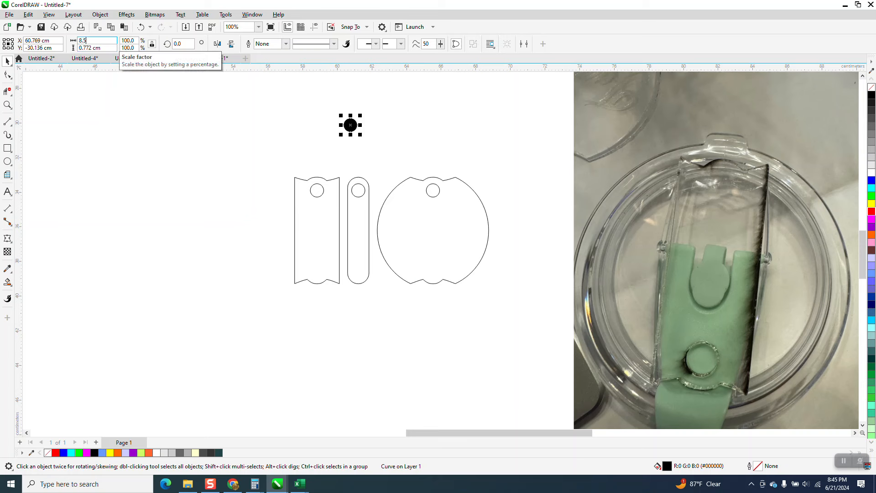
key("Return")
left_click_drag(110, 41, 78, 42)
type(".")
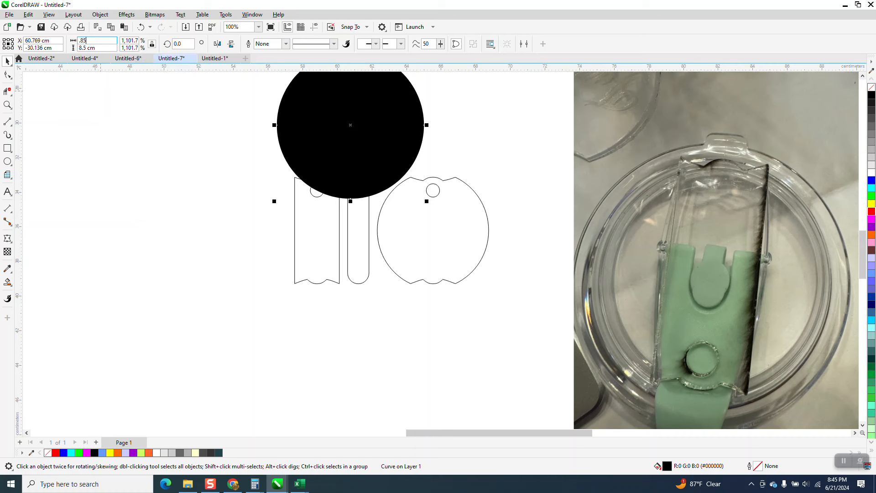
key("Return")
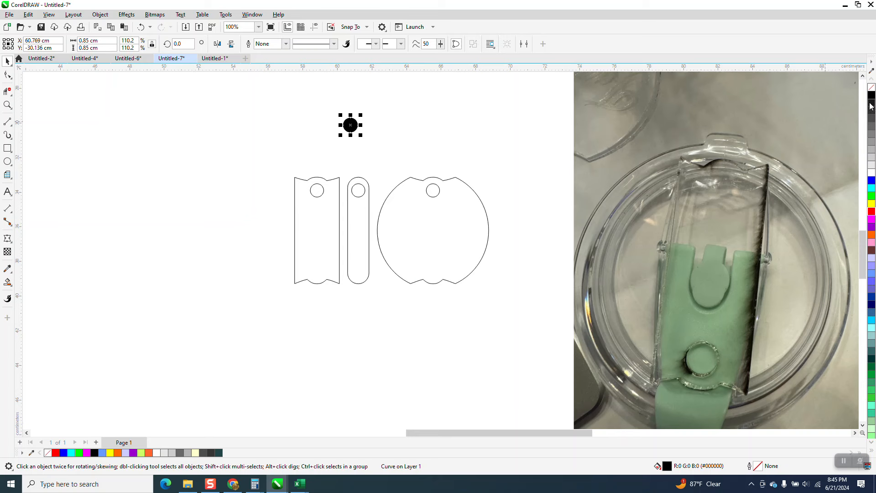
Remove the 0.85 cm circle's fill, give it a red outline and move it above the round template
left_click(872, 88)
right_click(872, 212)
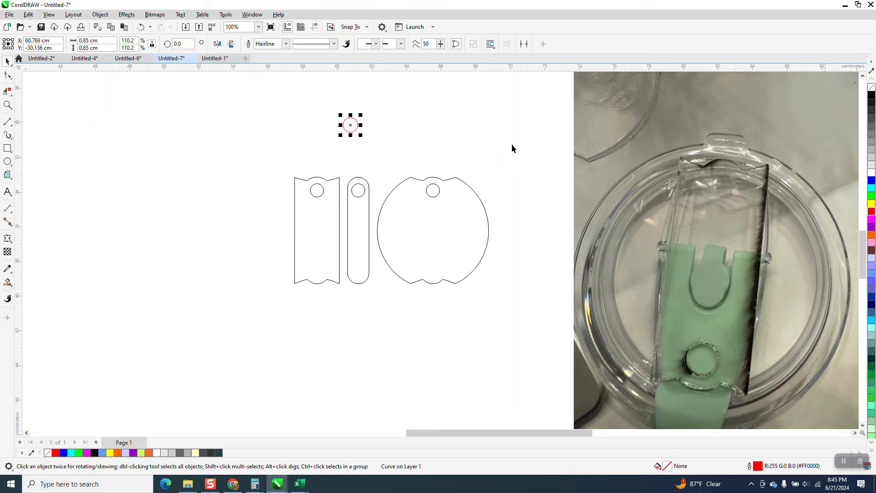
left_click_drag(360, 136, 427, 135)
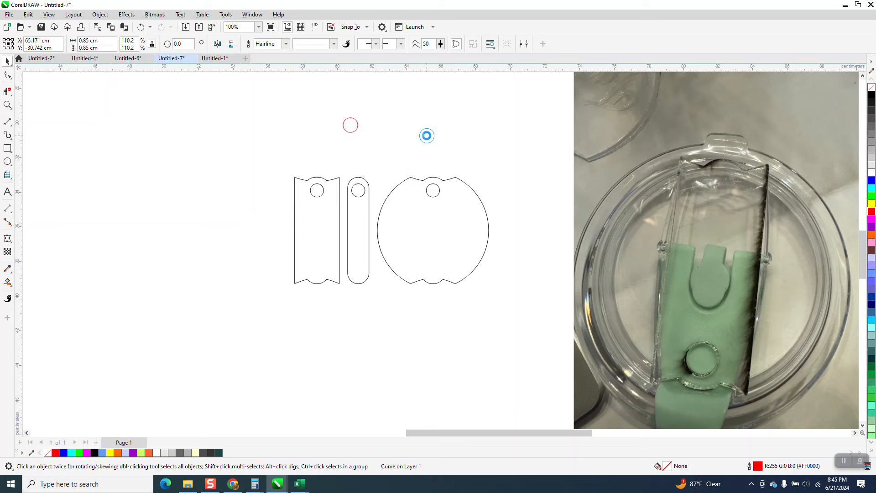
left_click(441, 216)
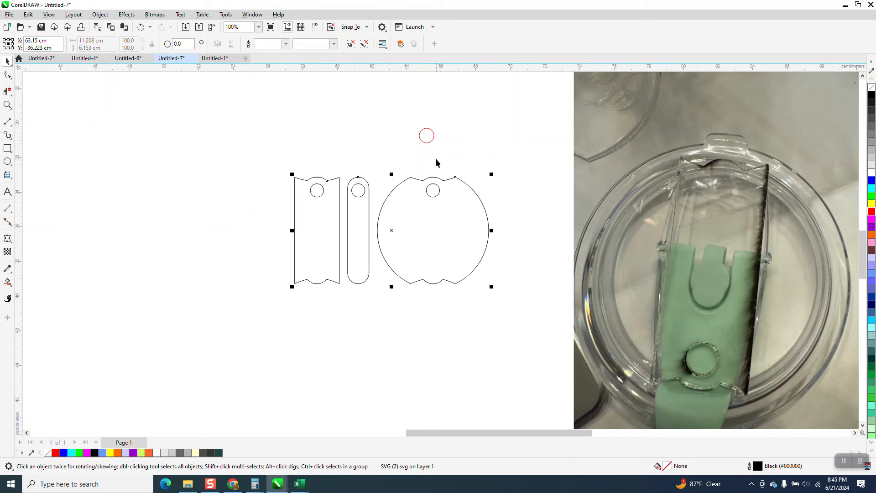
scroll(418, 168, "down", 1)
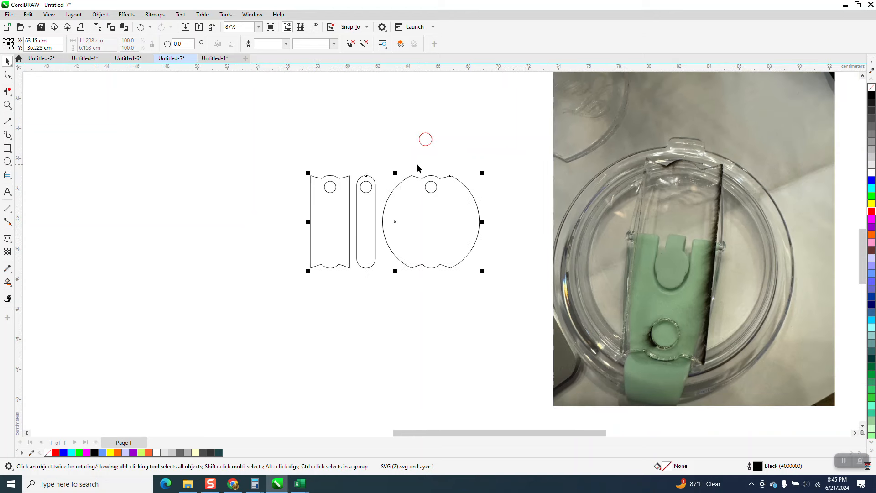
left_click_drag(233, 148, 518, 279)
left_click(177, 141)
left_click(342, 186)
left_click(217, 95)
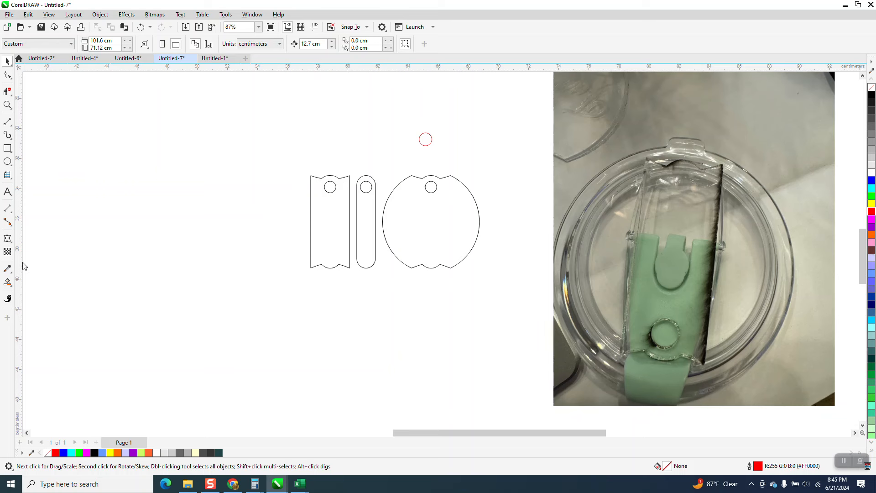
Create filled copies of all three black templates with Smart Fill, nudging each copy 12.7 cm left of its original
left_click(8, 281)
left_click(325, 234)
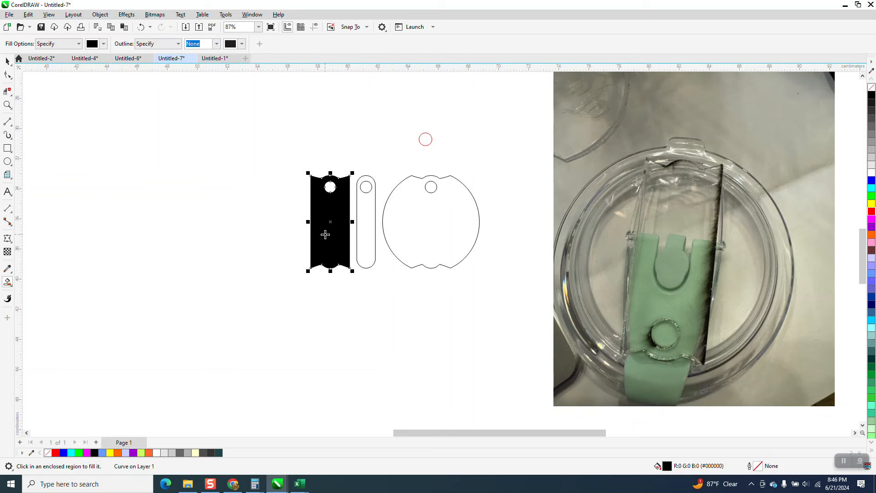
key("Left")
left_click(365, 230)
key("Left")
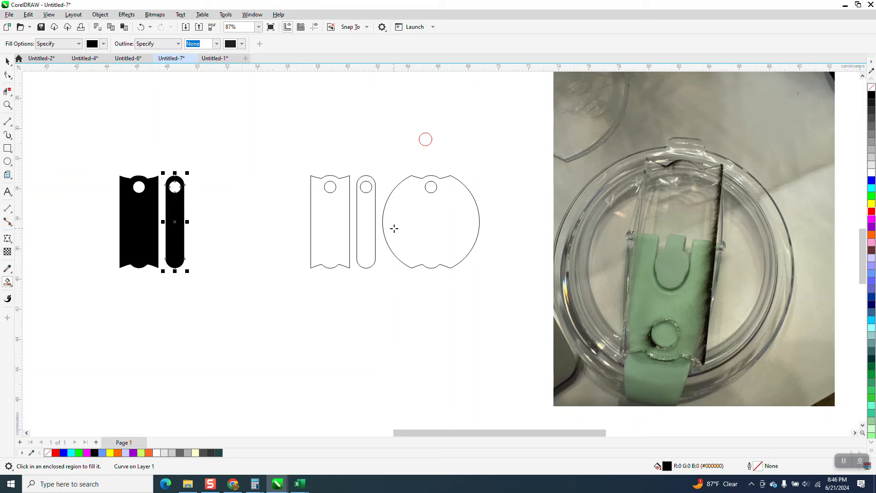
left_click(392, 230)
key("Left")
Remove the fill from the three black-filled copies and give them a red hairline outline
left_click(7, 104)
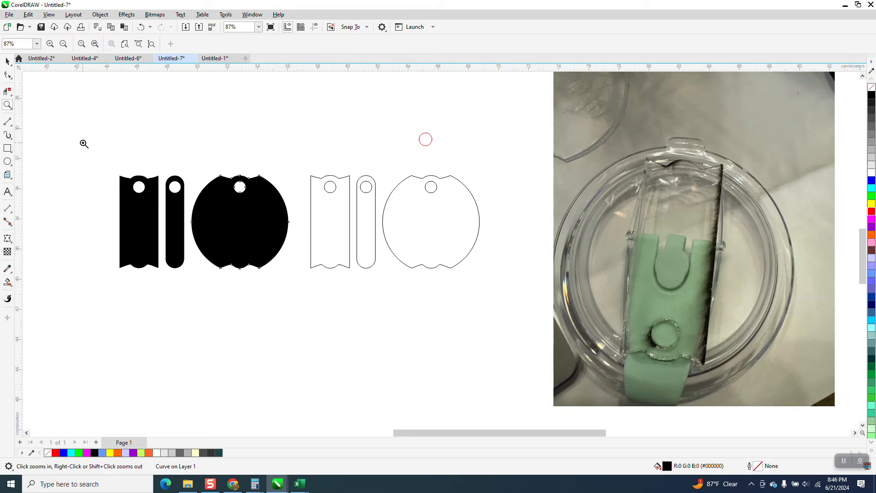
left_click(8, 61)
left_click_drag(90, 149, 296, 282)
left_click(872, 90)
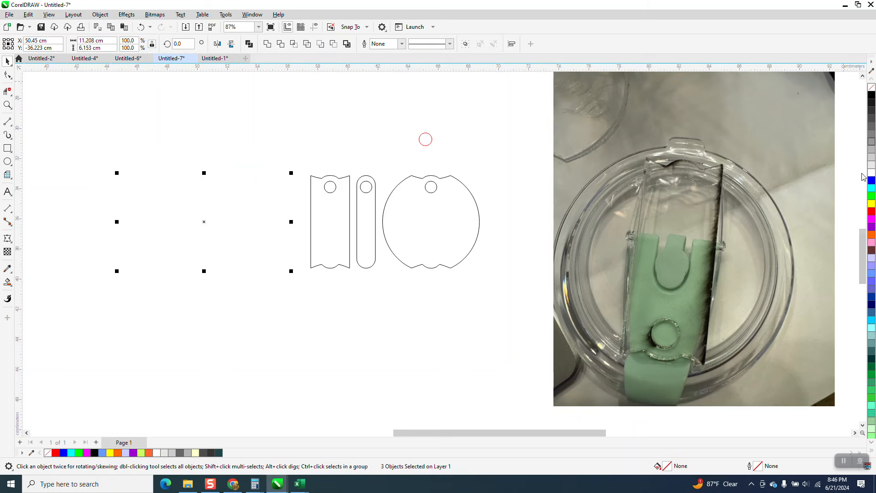
right_click(871, 211)
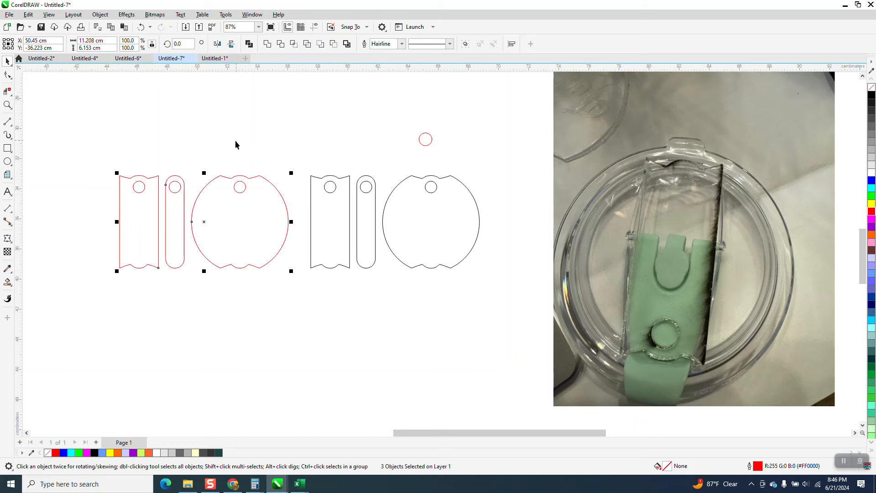
Break the rectangular red copy apart and nudge its hole circle 12.7 cm up, out of the shape
left_click(6, 106)
left_click_drag(86, 146, 370, 295)
left_click(7, 63)
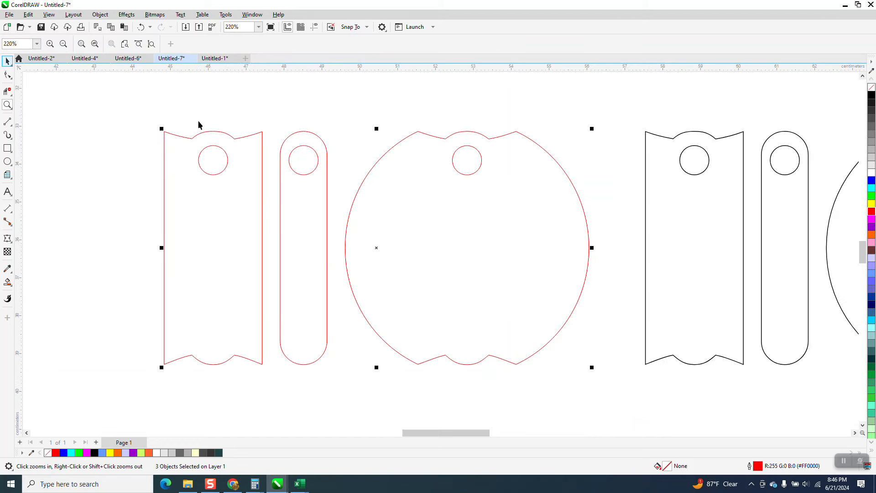
left_click(218, 153)
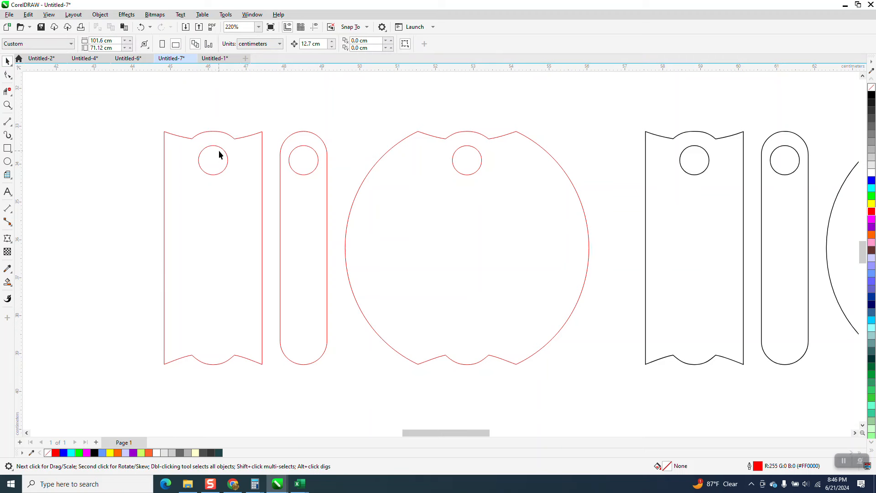
left_click(222, 153)
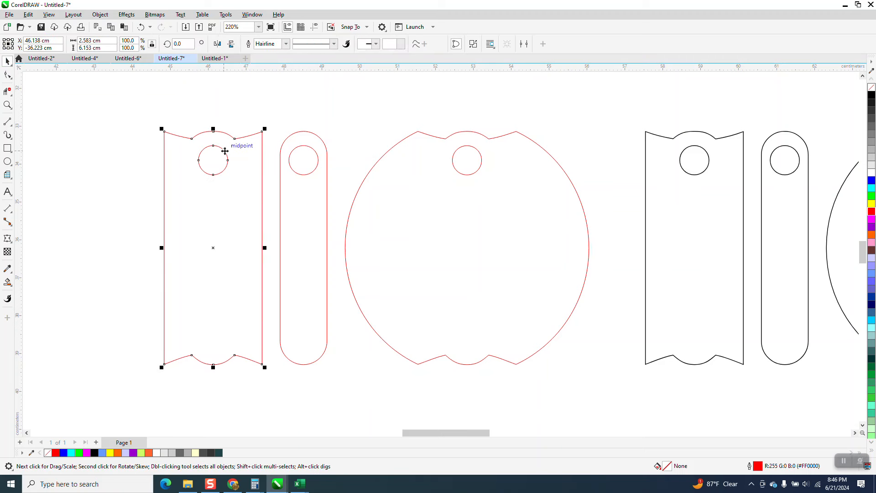
left_click(101, 15)
left_click(118, 222)
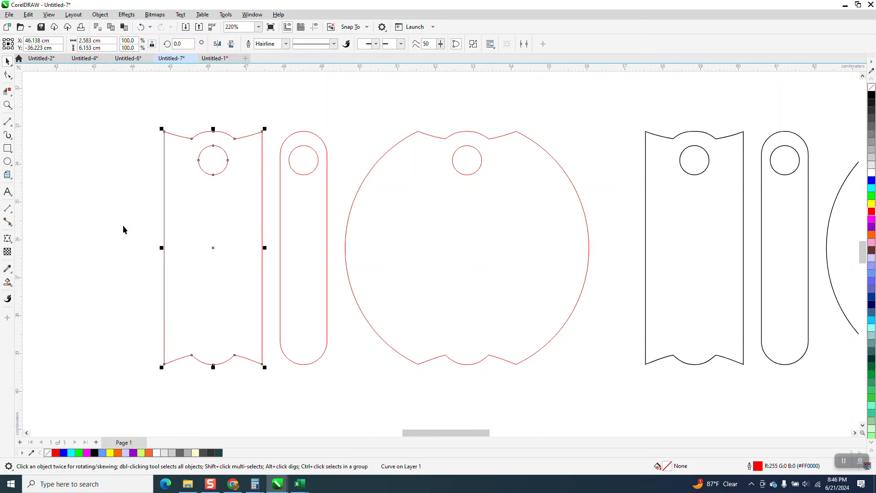
left_click(161, 190)
left_click(215, 164)
left_click_drag(186, 113, 236, 186)
key("Delete")
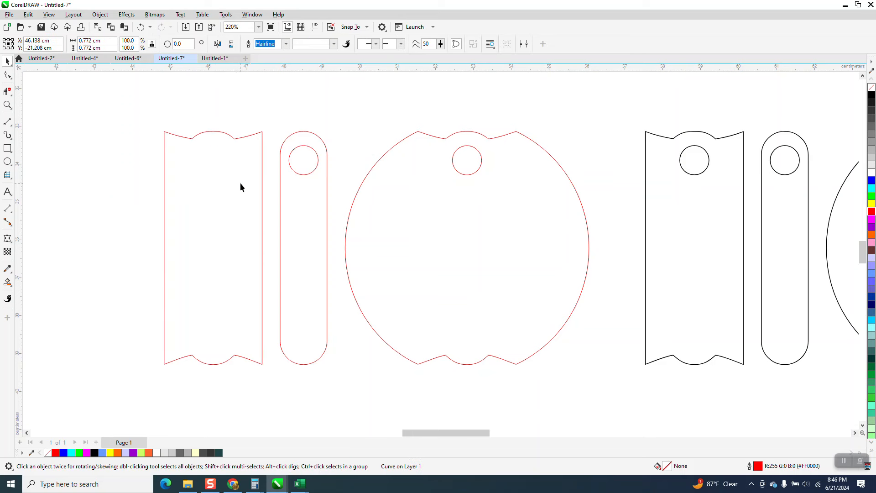
left_click_drag(367, 340, 636, 407)
left_click(97, 15)
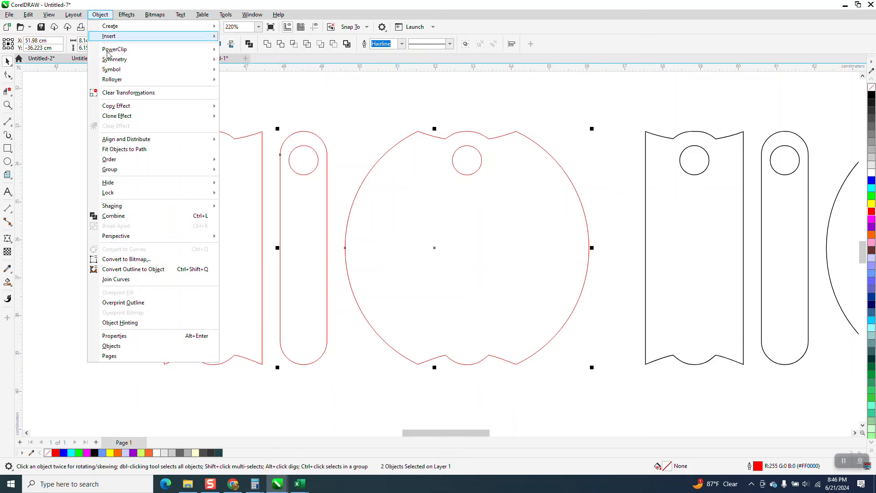
left_click(380, 169)
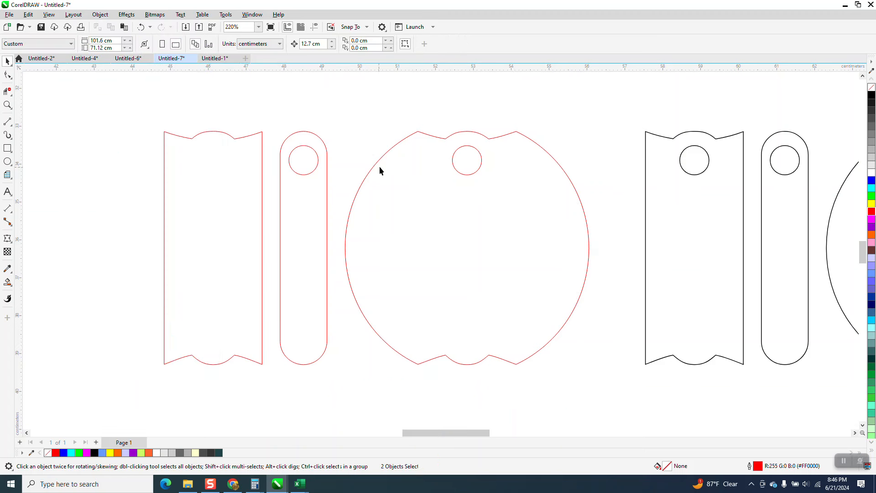
Break the narrow rounded red copy apart and remove the hole circle from inside it
left_click(318, 157)
left_click(103, 16)
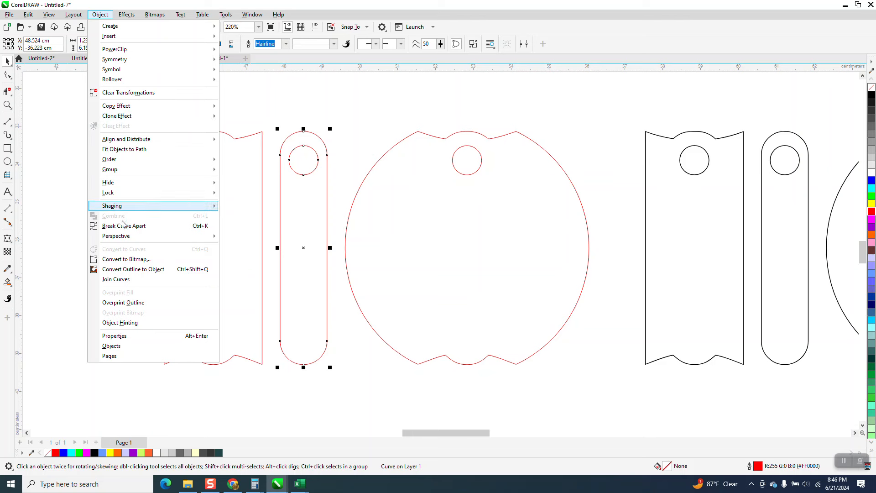
left_click(148, 149)
left_click(294, 153)
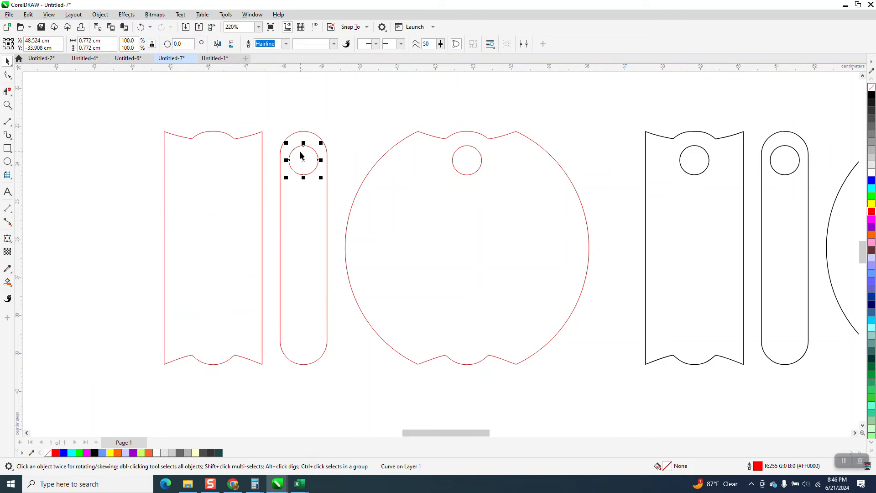
key("Delete")
Break the round red copy apart and nudge its hole circle 12.7 cm up, out of the shape
left_click(439, 158)
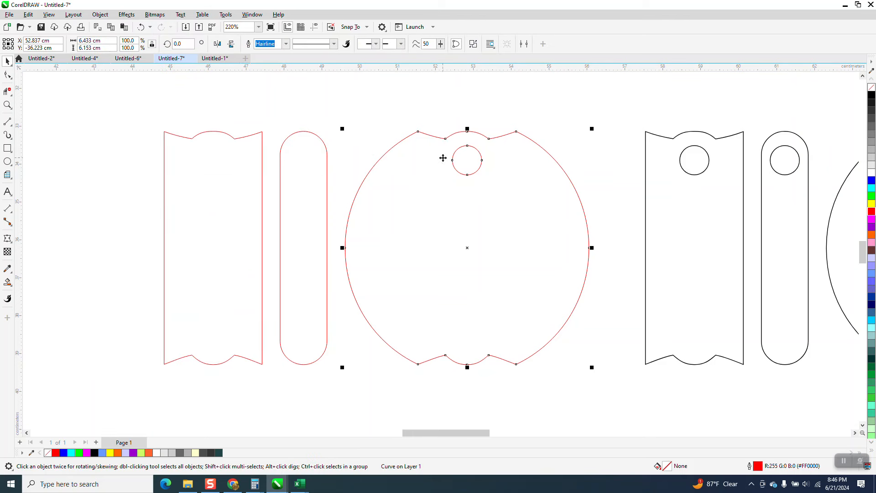
left_click(100, 15)
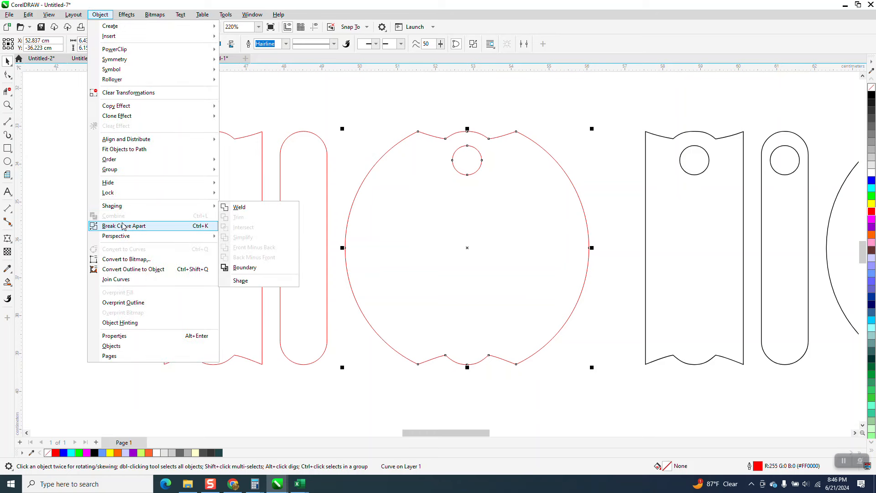
left_click(171, 229)
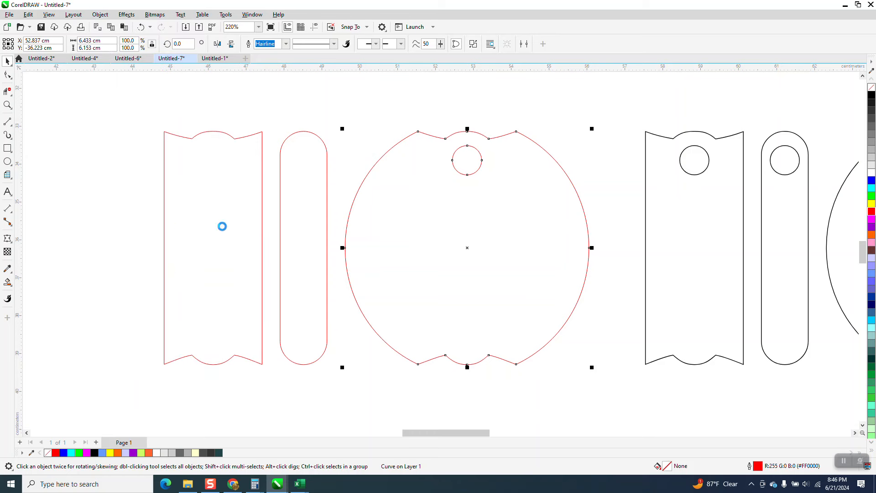
left_click(526, 101)
left_click(478, 153)
key("Up")
scroll(381, 190, "down", 4)
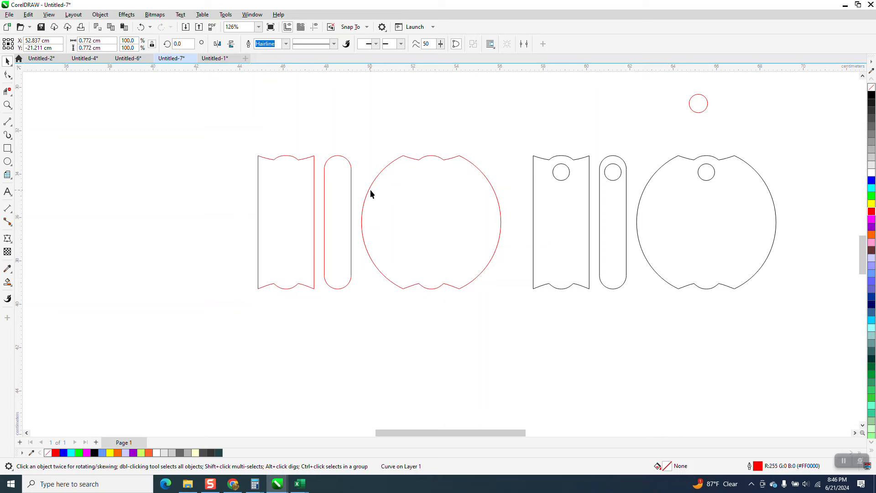
Apply a one-step inside contour with a 0.01 cm offset to the rectangular red outline
left_click_drag(225, 131, 581, 349)
left_click(7, 105)
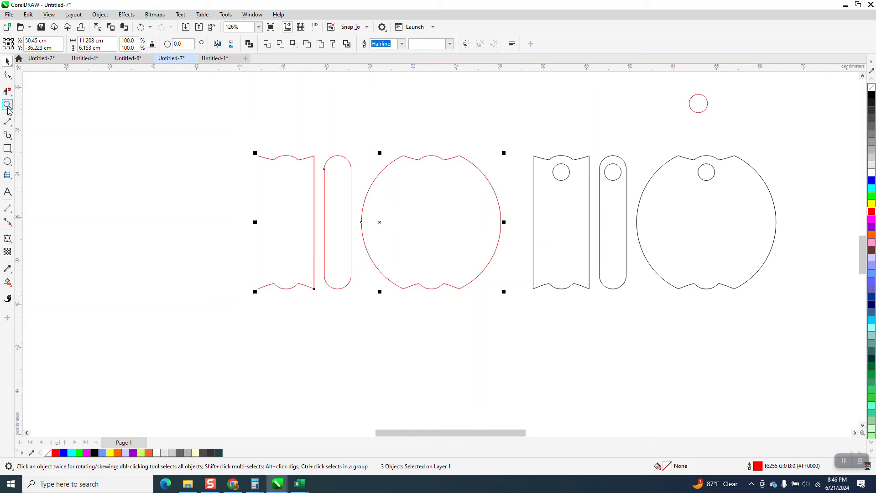
left_click_drag(231, 137, 614, 315)
left_click(7, 61)
left_click(166, 128)
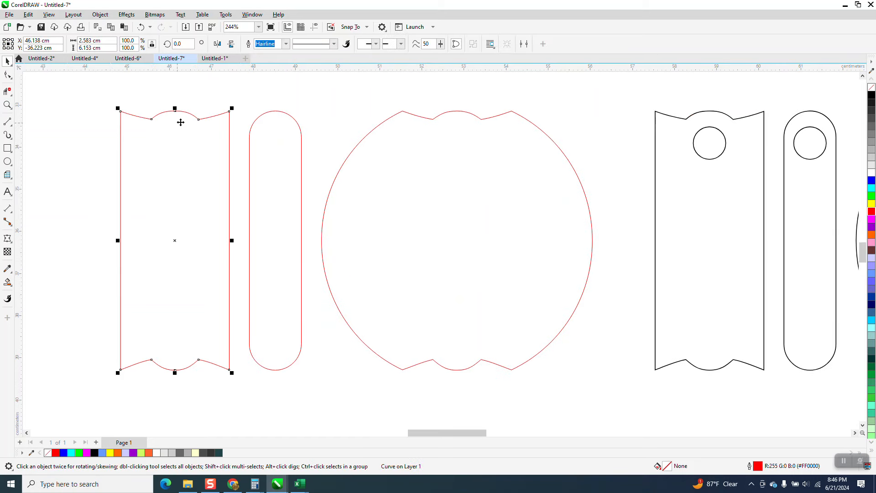
left_click(124, 16)
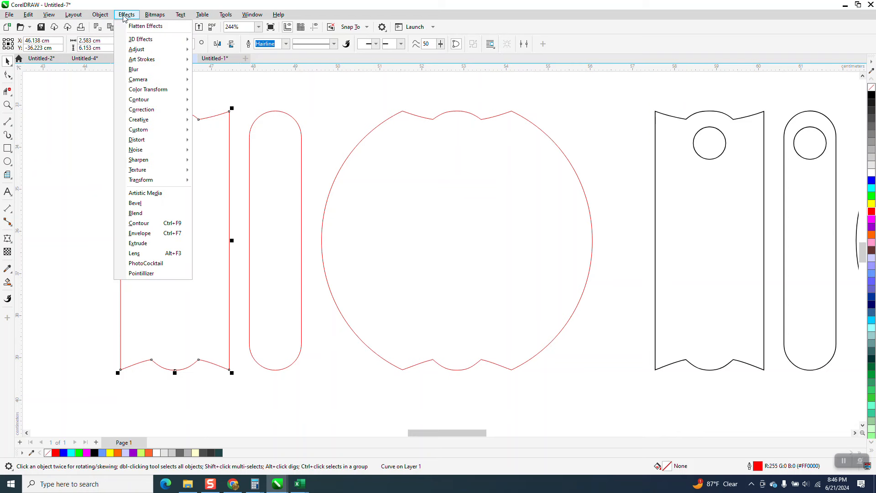
left_click(147, 223)
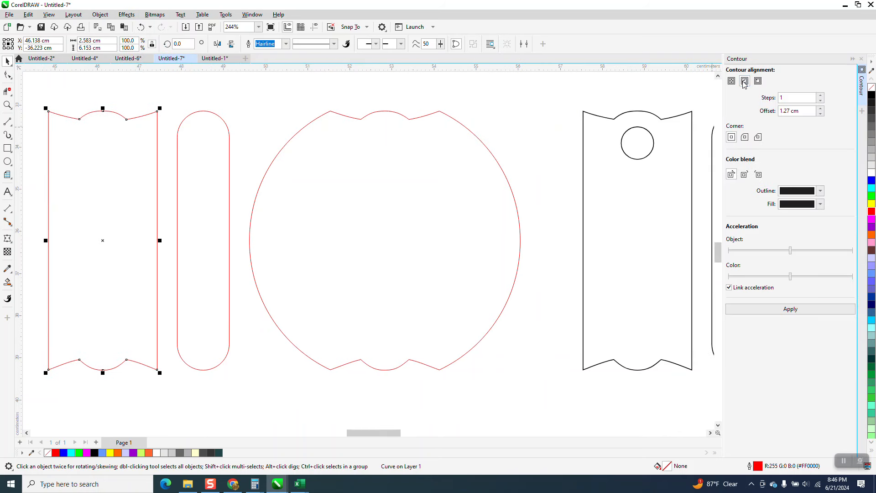
left_click_drag(802, 111, 723, 121)
type(".01")
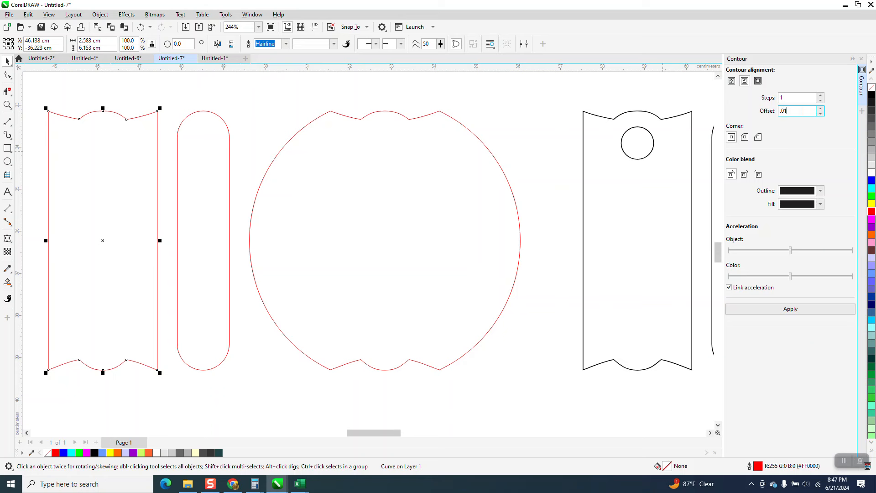
left_click(794, 312)
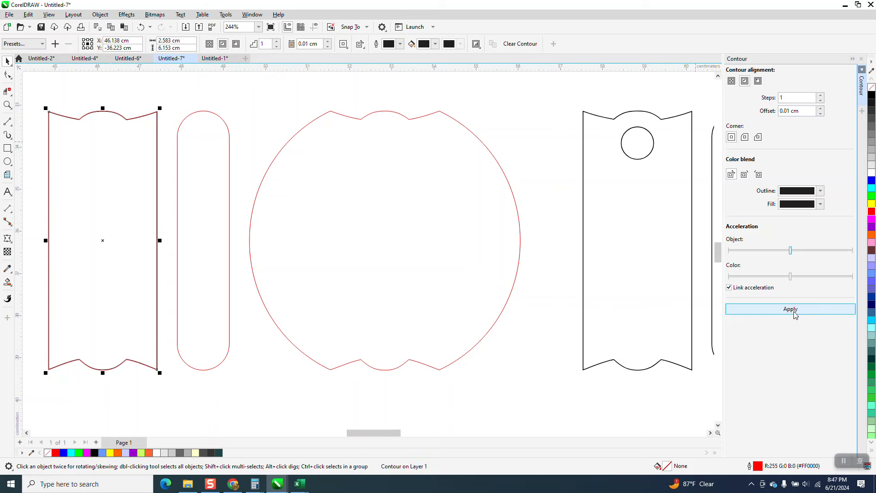
Break the inside contour apart from the rectangular red outline
left_click(7, 105)
left_click_drag(42, 108, 110, 142)
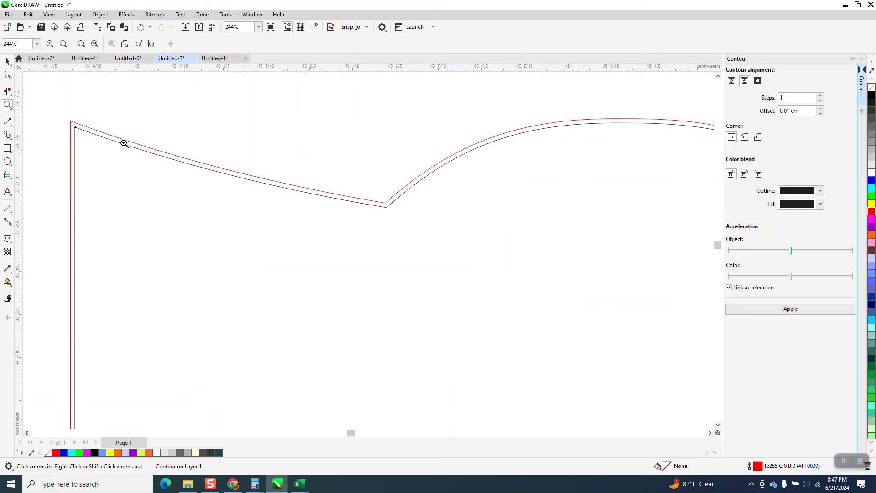
scroll(137, 133, "down", 1)
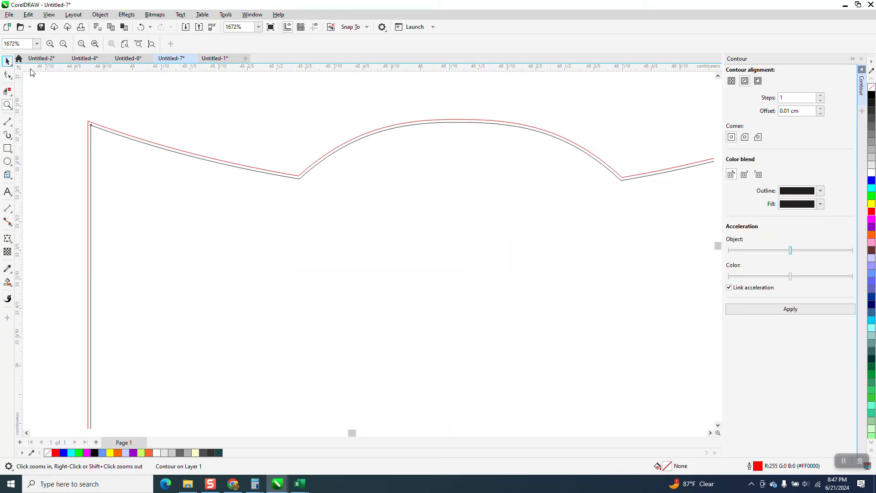
scroll(161, 72, "down", 4)
key("space")
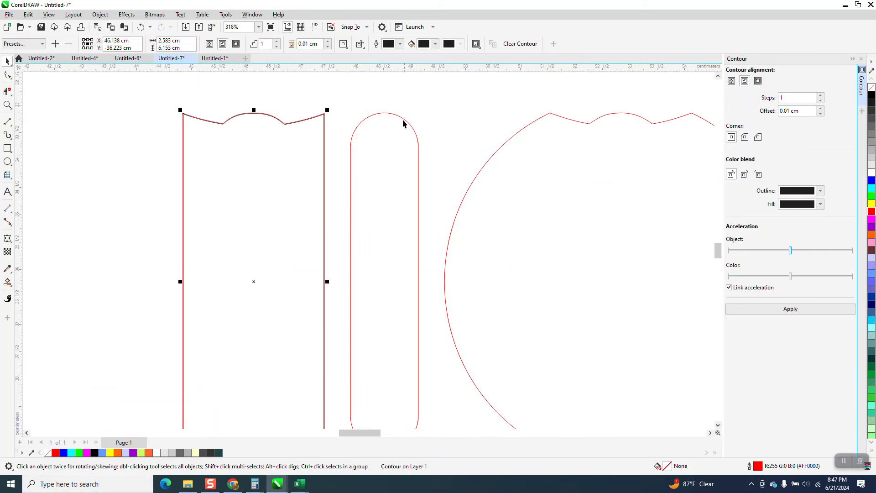
left_click(104, 15)
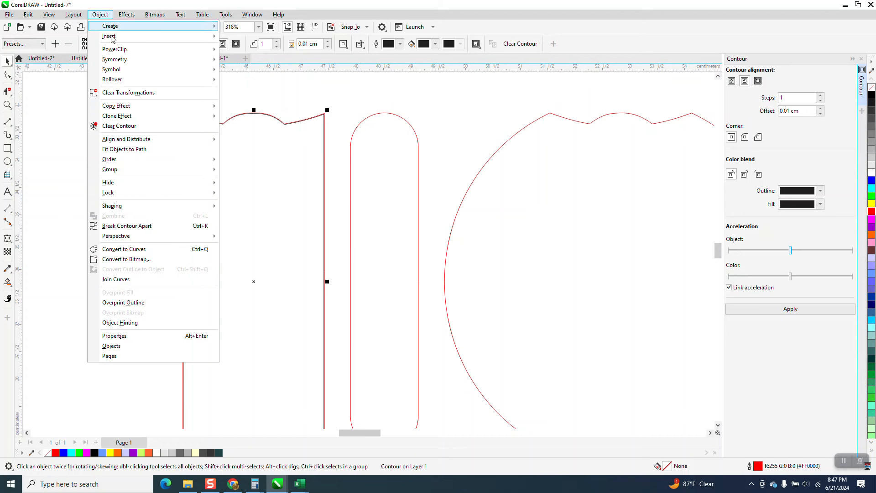
left_click(149, 226)
Try to nudge the rectangular outline and its separated contour 12.7 cm left together
scroll(350, 135, "down", 1)
left_click(332, 147)
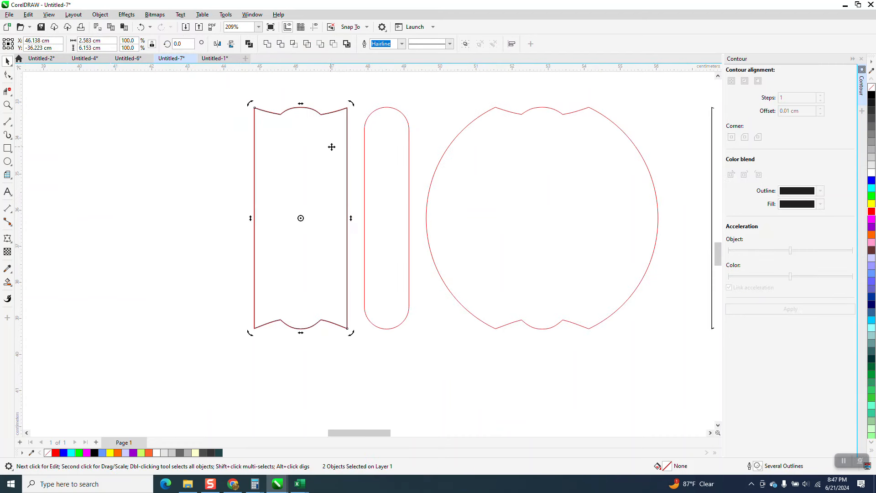
key("Left")
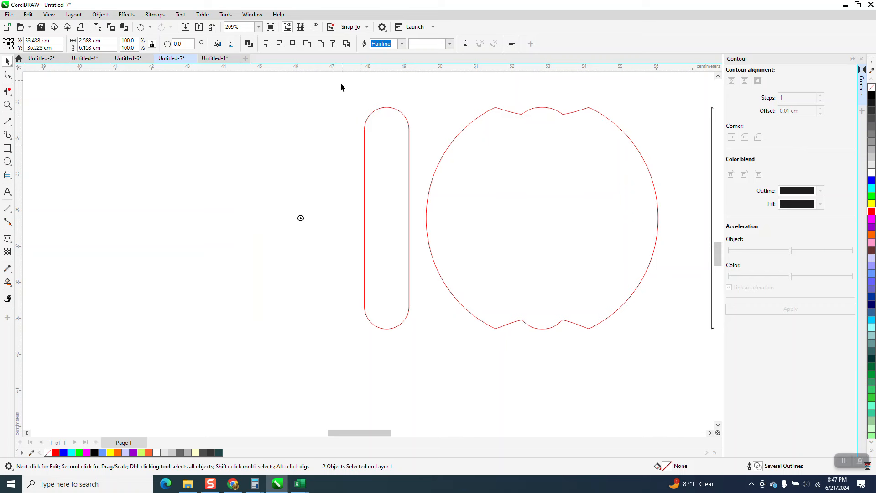
left_click(141, 26)
left_click_drag(370, 373, 370, 373)
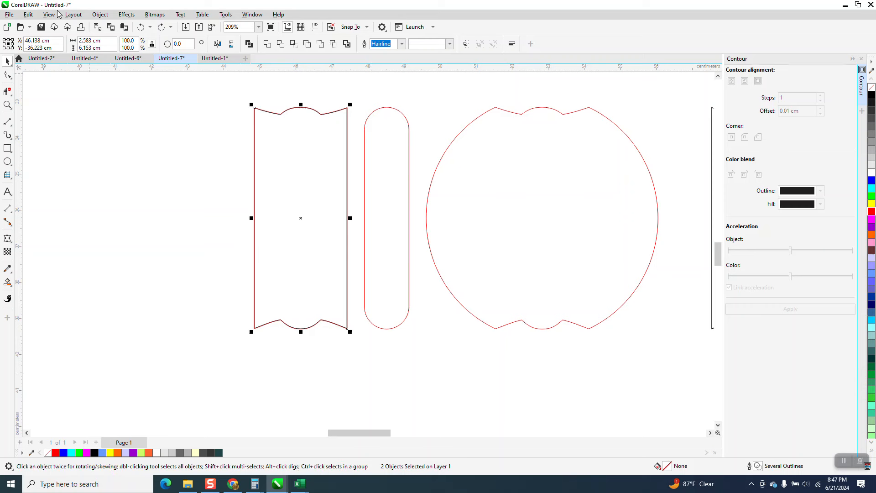
Select only the separated black contour of the rectangular shape and nudge it 12.7 cm left
left_click(100, 15)
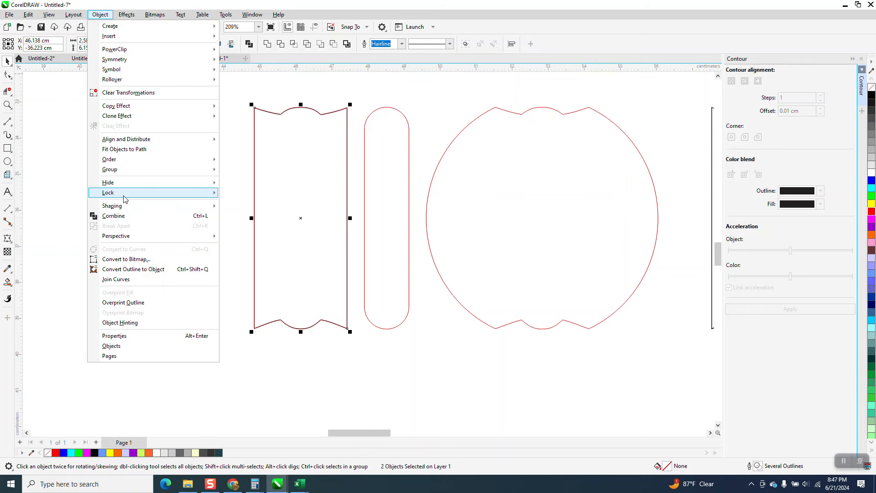
mouse_move(122, 172)
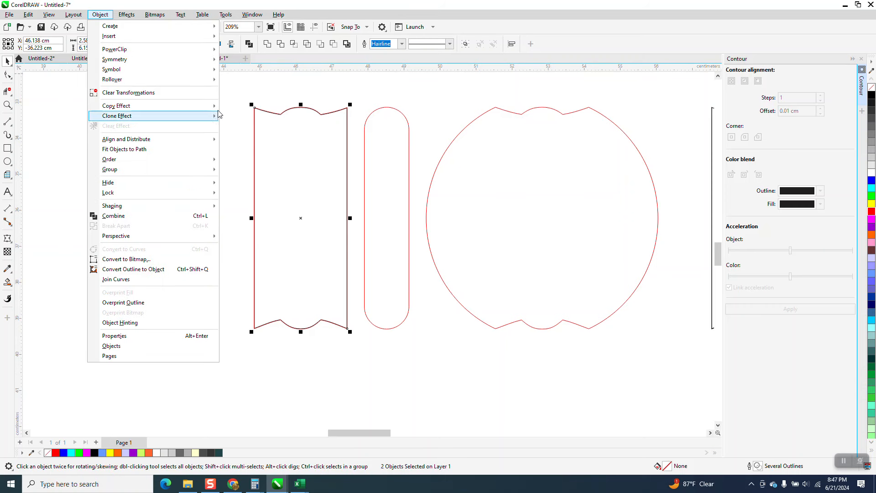
left_click(247, 109)
left_click(256, 112)
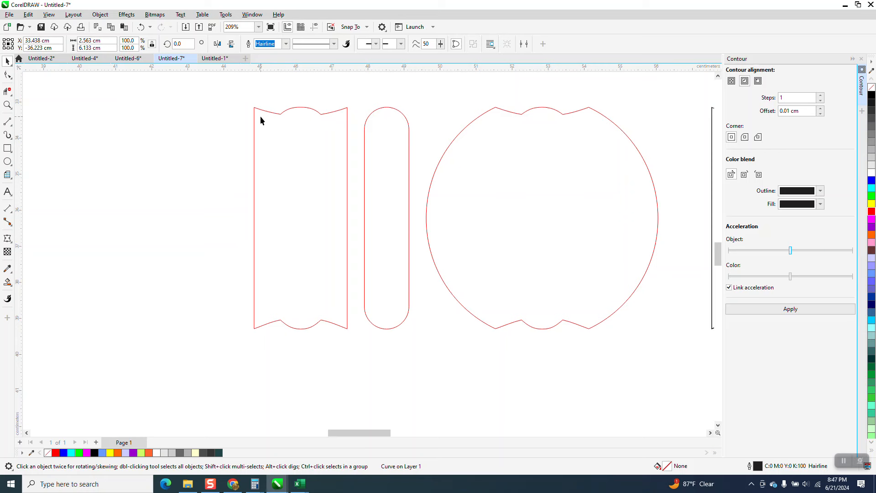
scroll(276, 135, "down", 3)
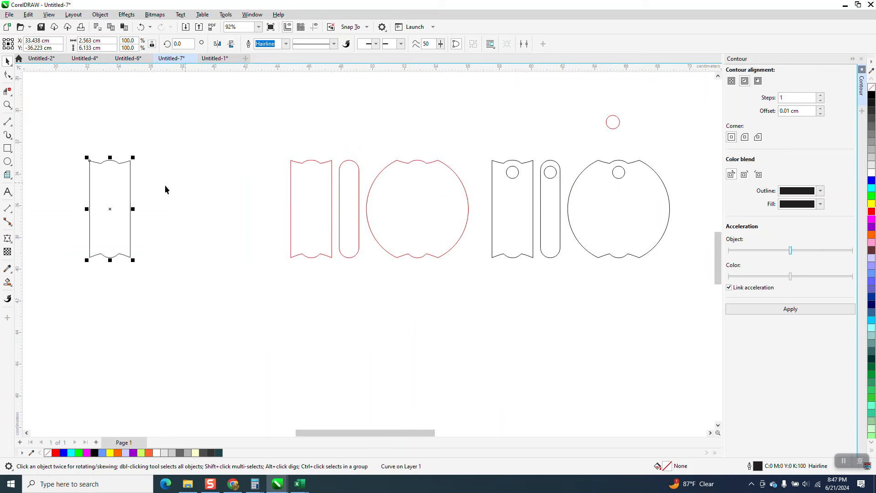
Apply the 0.01 cm inside contour to the narrow rounded red outline
left_click(355, 191)
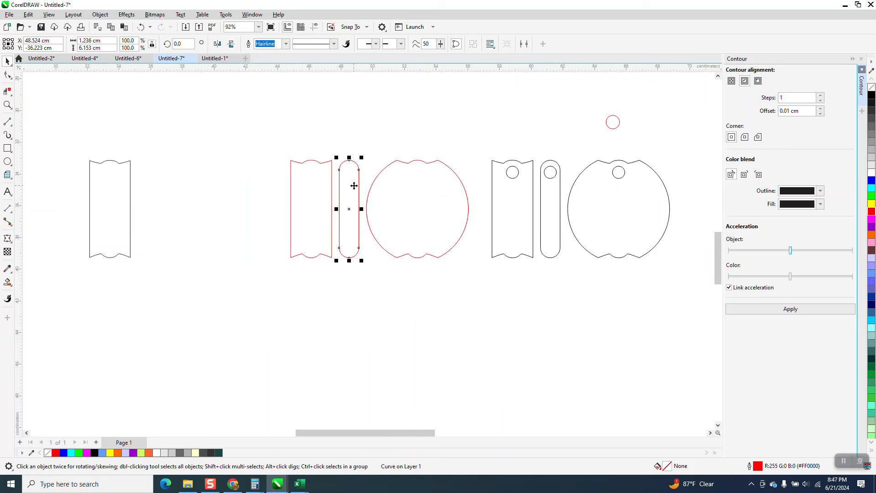
left_click(785, 310)
left_click_drag(315, 126, 411, 307)
Break the narrow rounded shape's contour apart and nudge the black contour 12.7 cm left
left_click(101, 15)
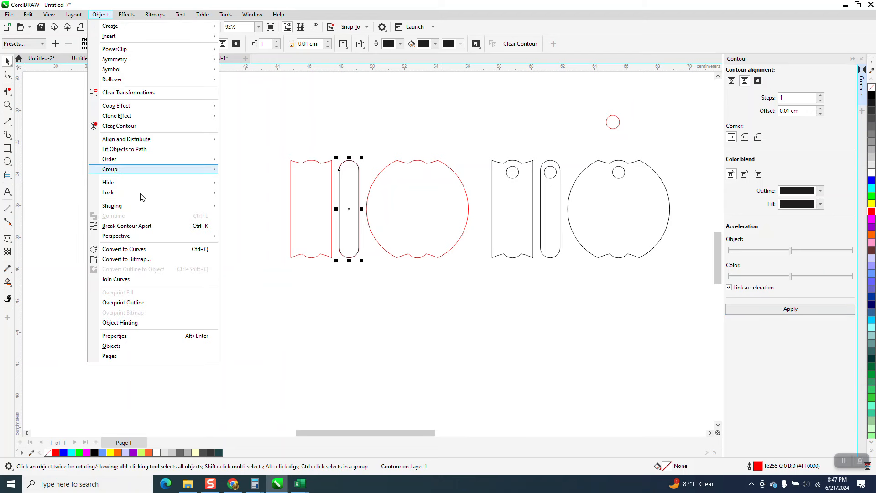
left_click(128, 225)
key("Left")
Apply the 0.01 cm inside contour to the round red outline
left_click(363, 201)
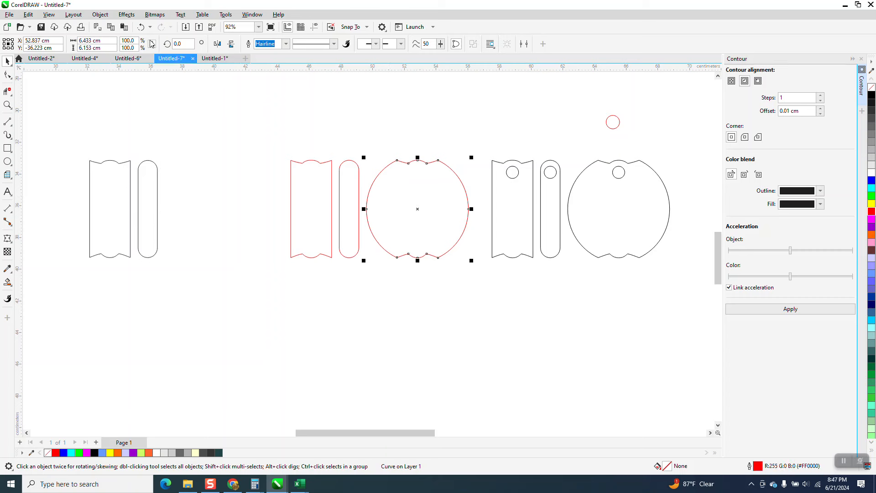
left_click(809, 312)
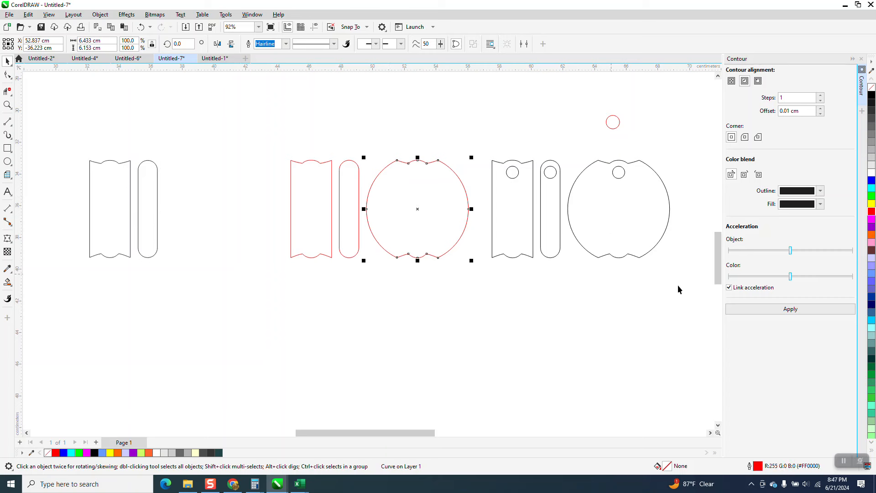
left_click(796, 311)
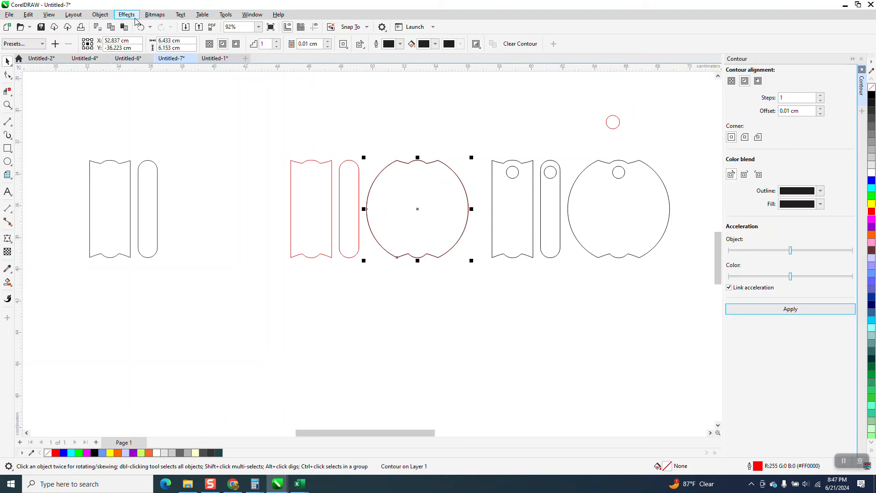
Break the round shape's contour apart and nudge the black contour 12.7 cm left
left_click(100, 15)
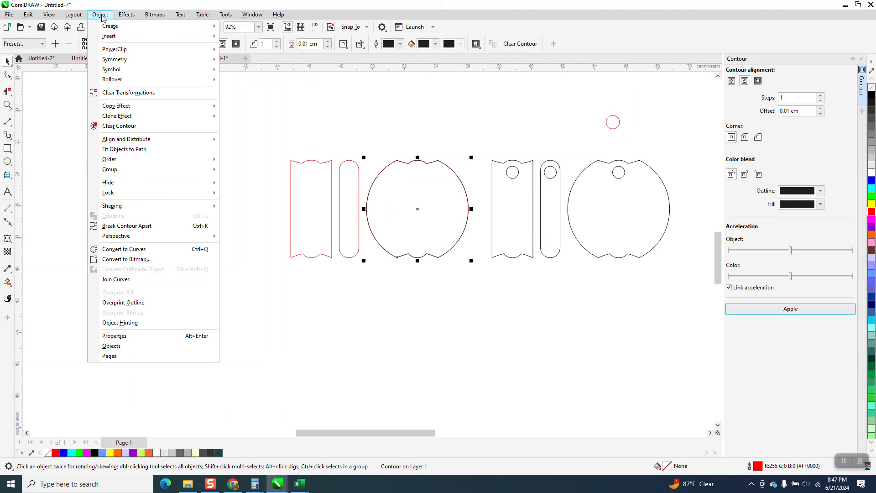
left_click(136, 226)
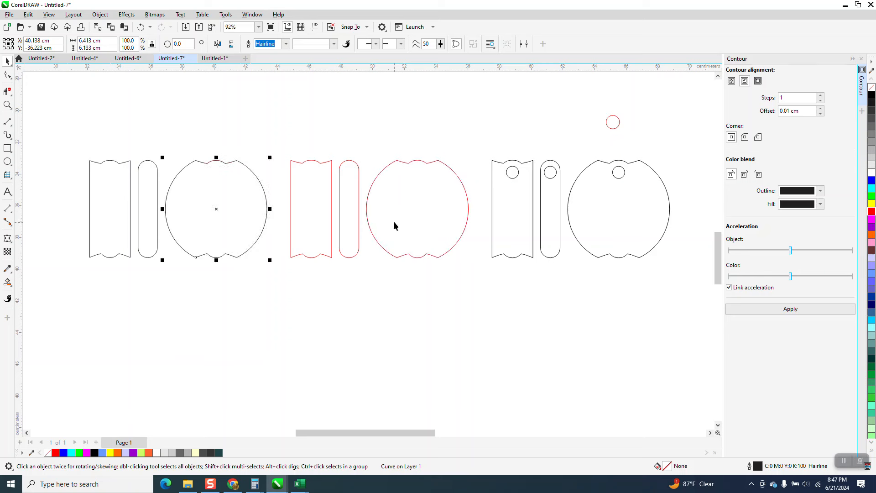
Nudge the three red outlines 12.7 cm down and the three black contours 12.7 cm right into their place
left_click_drag(277, 139, 472, 293)
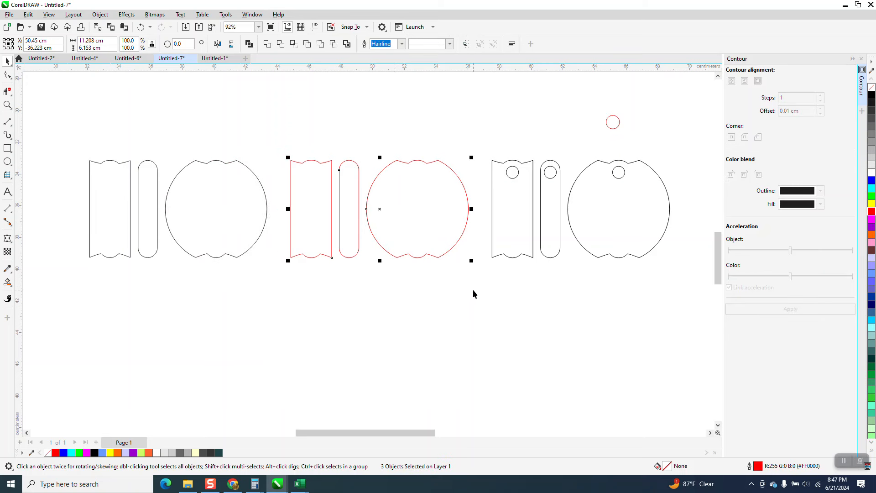
key("Down")
left_click_drag(32, 127, 341, 286)
key("Right")
Select the three red hole circles above the black contours and nudge them 12.7 cm down into the shapes
scroll(363, 272, "down", 3)
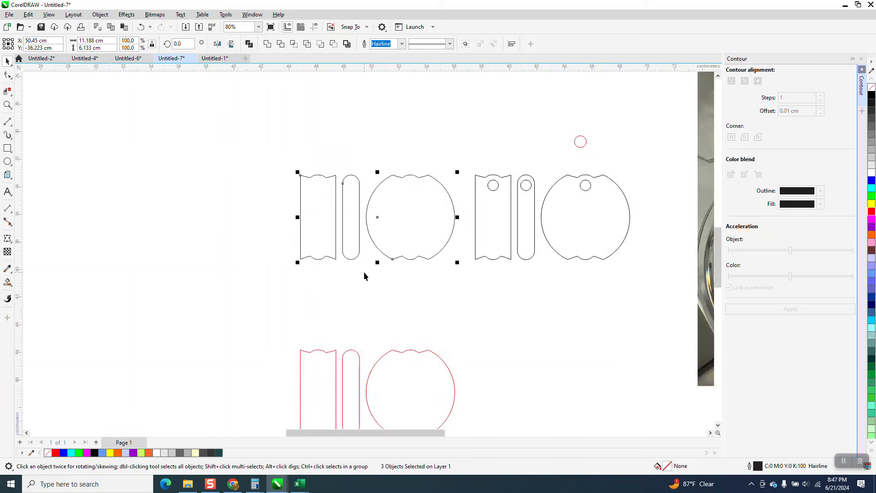
left_click_drag(326, 135, 395, 171)
key("Down")
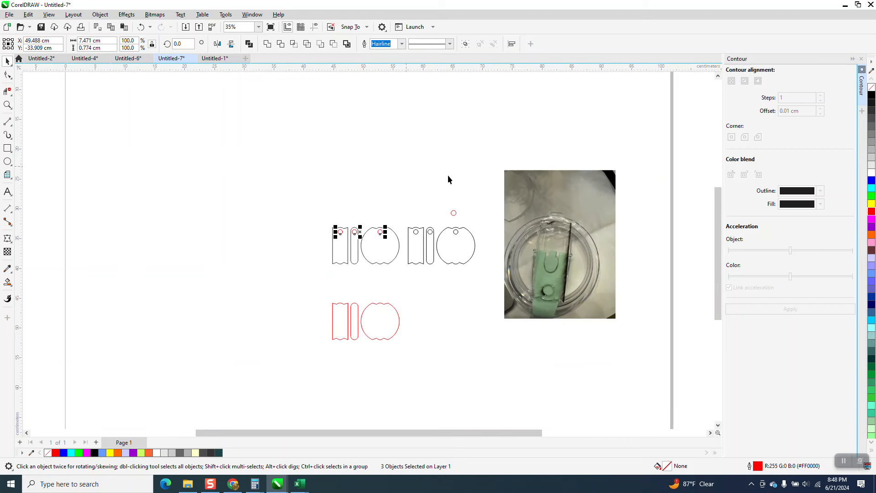
Move the 0.85 cm circle above the black contours and change its outline to black
left_click_drag(453, 215, 365, 207)
left_click(8, 104)
left_click_drag(299, 187, 502, 314)
left_click(7, 61)
left_click(301, 96)
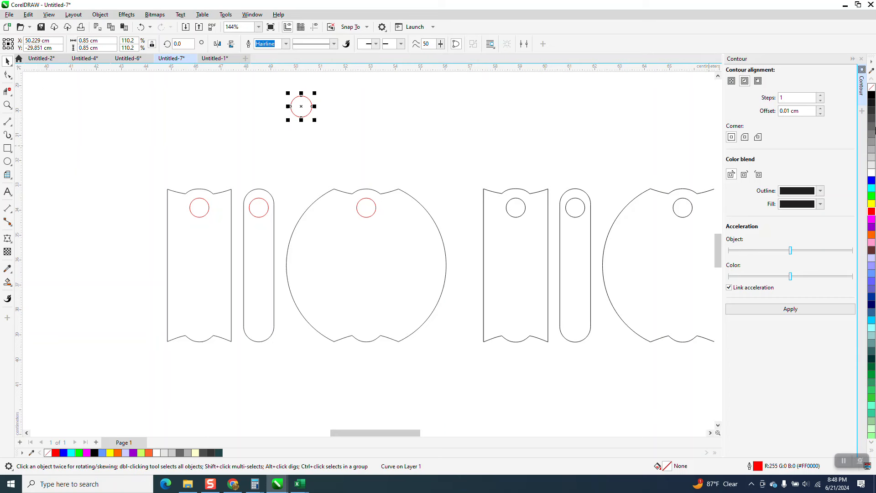
right_click(871, 97)
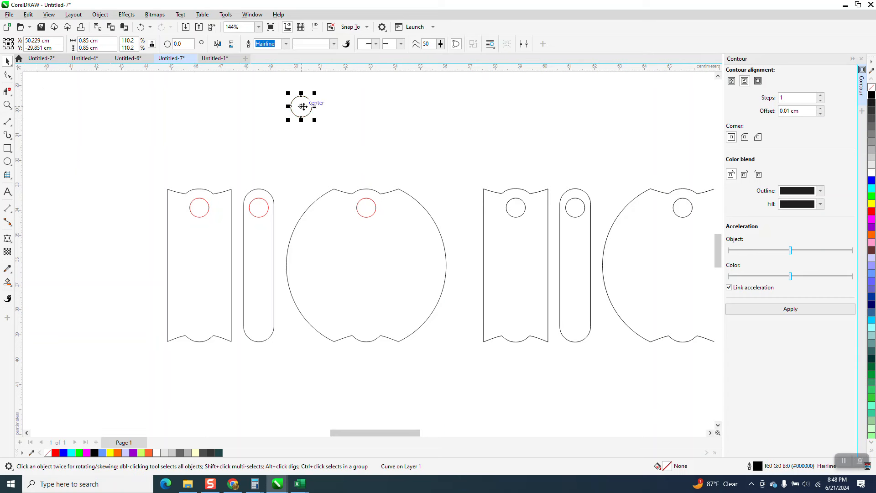
Centre the black 0.85 cm circle on the red hole circle of the rectangular contour
left_click_drag(300, 107, 288, 248)
left_click(8, 105)
right_click(339, 251)
scroll(110, 144, "down", 1)
left_click(7, 61)
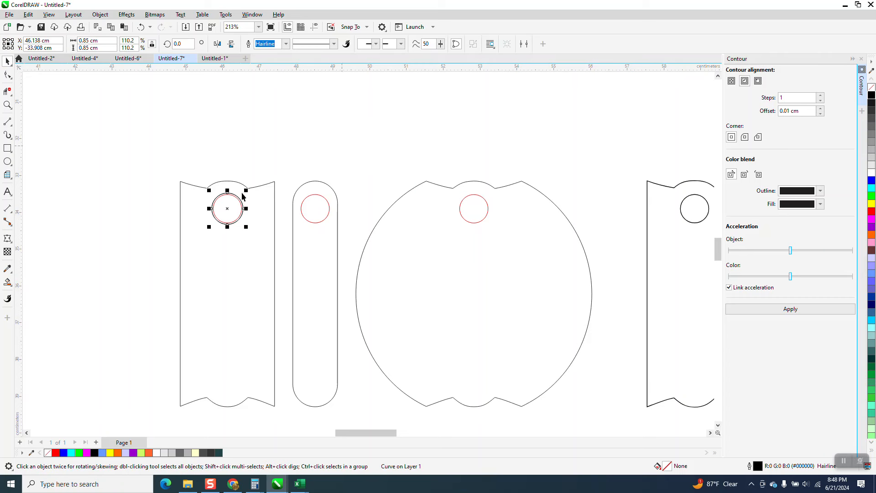
Make a copy of the black 0.85 cm circle and centre it on the narrow rounded contour's red hole circle
left_click_drag(229, 213, 362, 161)
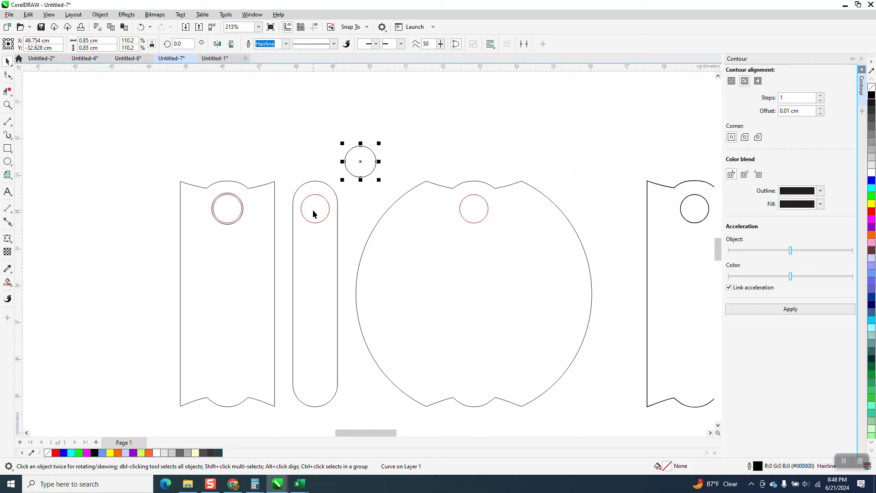
left_click(324, 201, "shift")
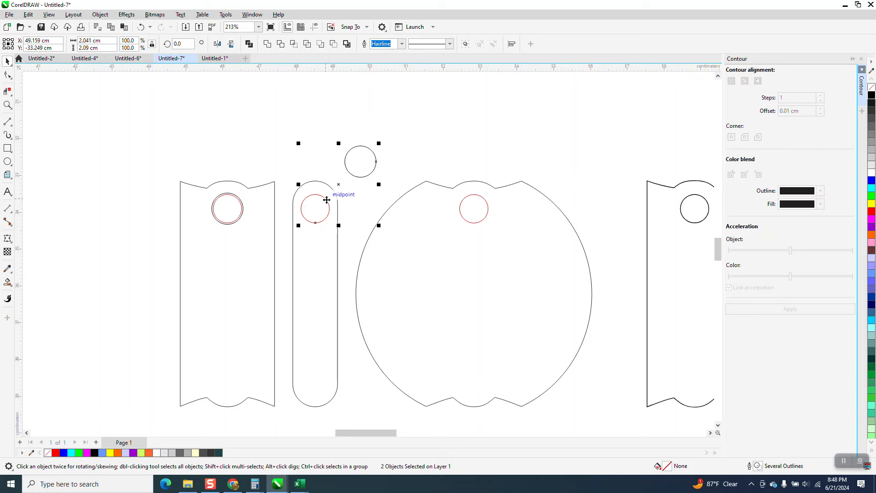
key("c")
key("e")
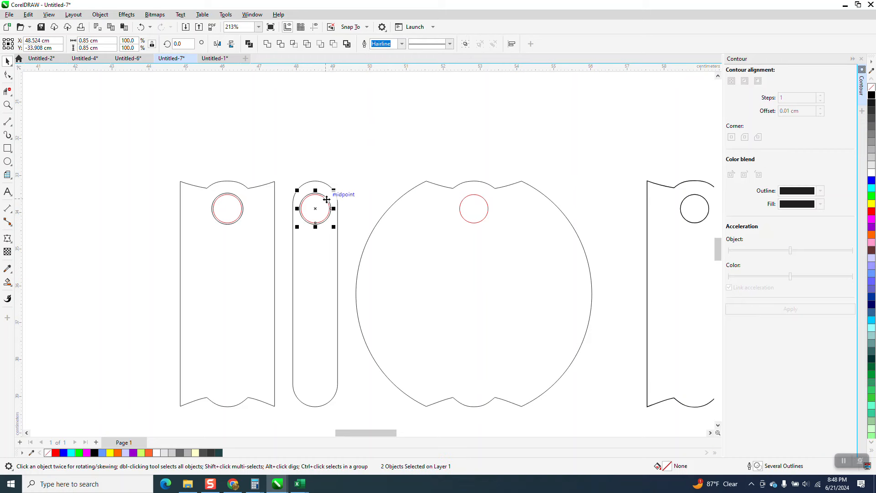
Make a copy of the narrow contour's black 0.85 cm circle and centre it on the round contour's red hole circle
left_click(371, 182)
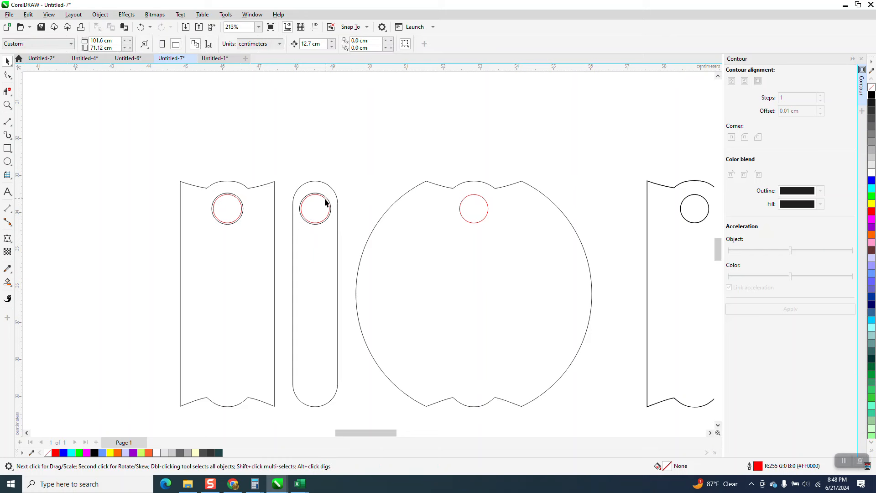
left_click(326, 202)
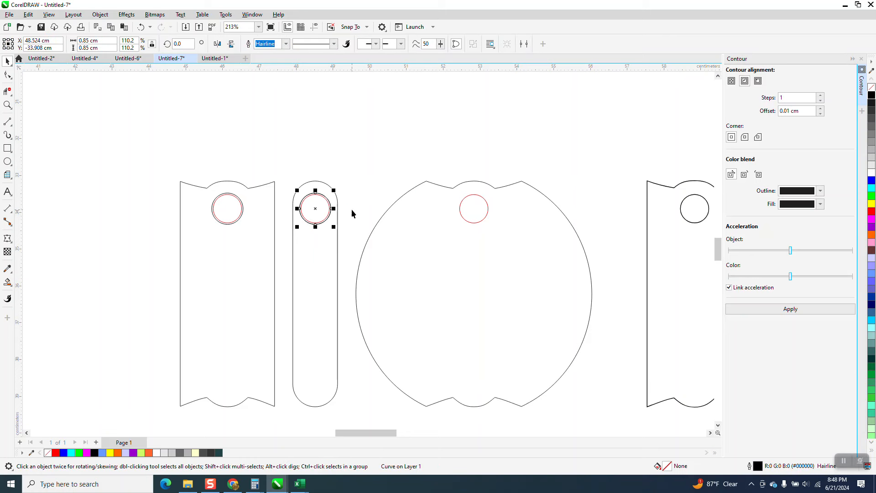
left_click_drag(312, 206, 442, 209)
left_click(141, 27)
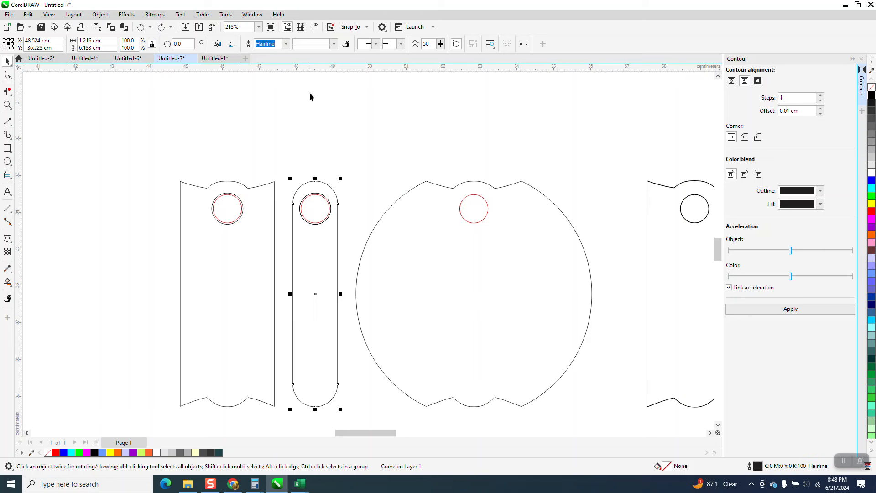
left_click(326, 190)
left_click(327, 202)
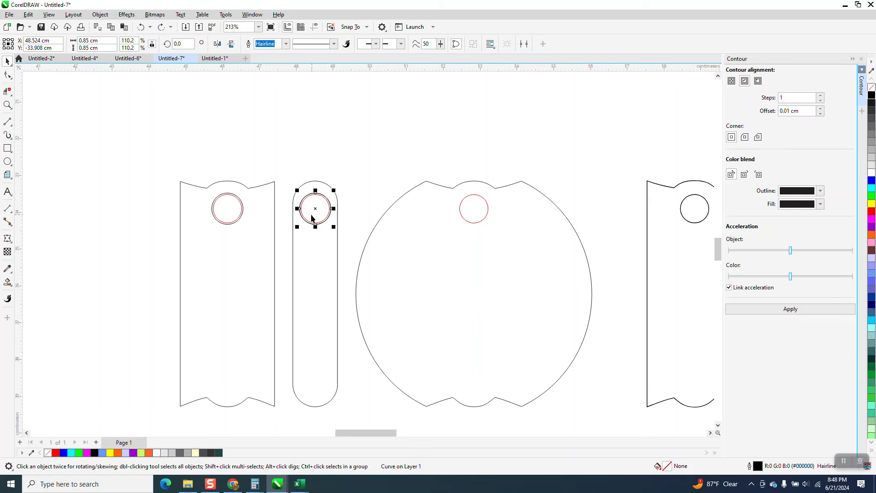
left_click_drag(315, 207, 469, 192)
scroll(407, 157, "down", 1)
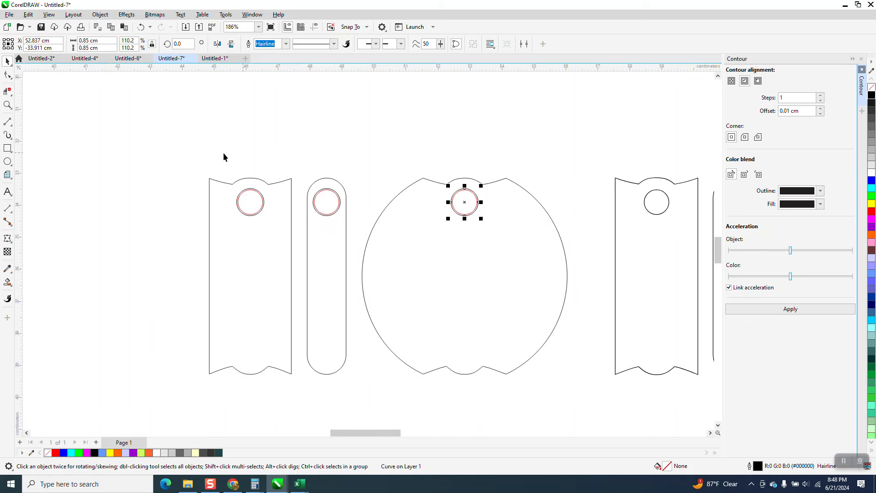
Delete the red hole circle inside the rectangular contour's black 0.85 cm circle
left_click(7, 104)
left_click_drag(160, 152, 567, 244)
left_click(5, 63)
left_click(131, 147)
left_click(182, 253)
left_click(193, 203)
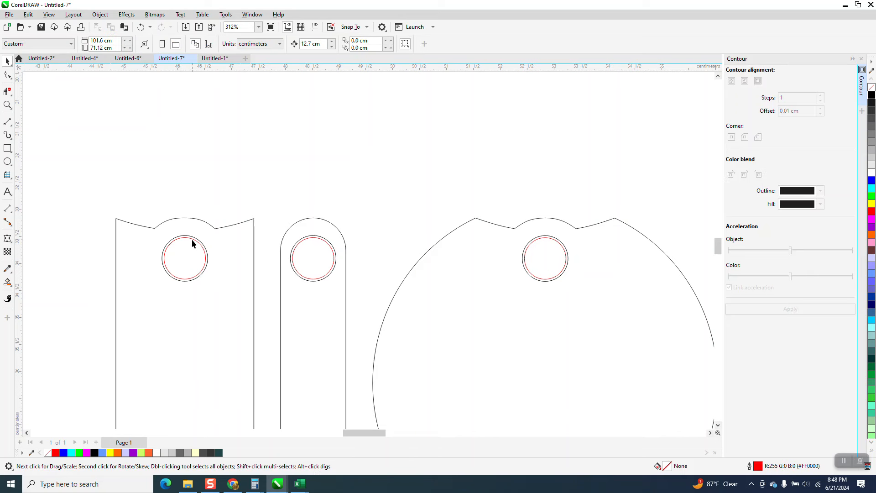
left_click(204, 250)
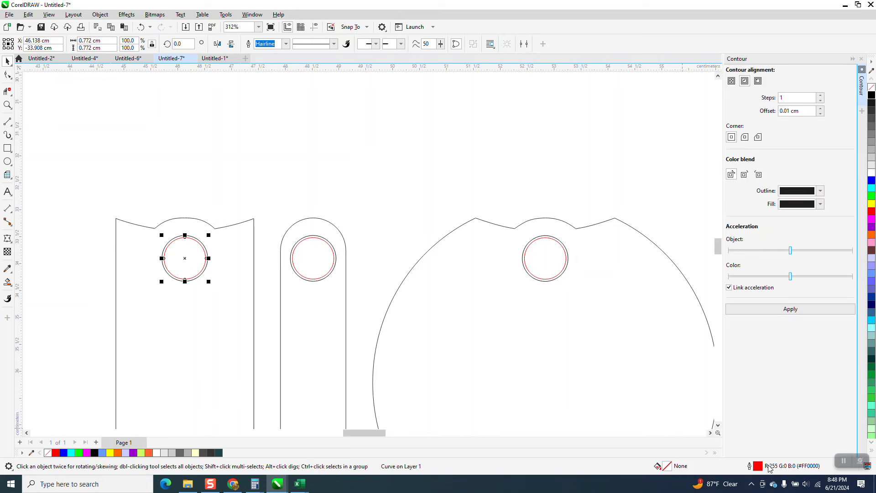
key("Escape")
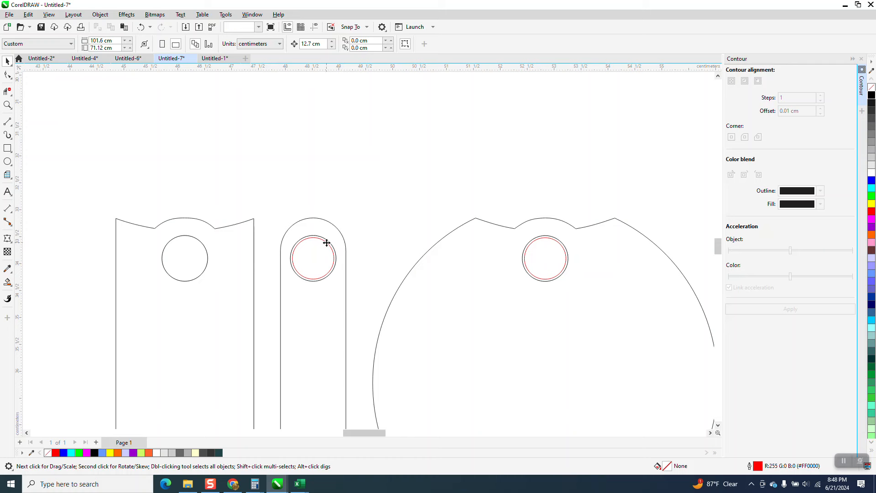
Delete the red hole circles inside the 0.85 cm circles of the narrow rounded and round contours
left_click(327, 243)
key("Delete")
left_click(547, 266)
left_click(565, 250)
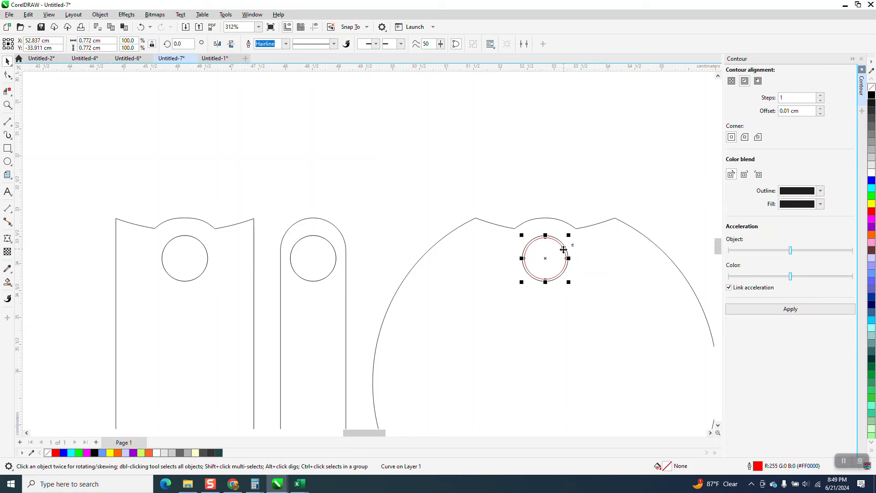
key("Escape")
Delete the original set of three shapes with smaller holes and place a spare copy of the 0.85 cm circle above the round template
scroll(313, 254, "down", 5)
scroll(366, 248, "down", 2)
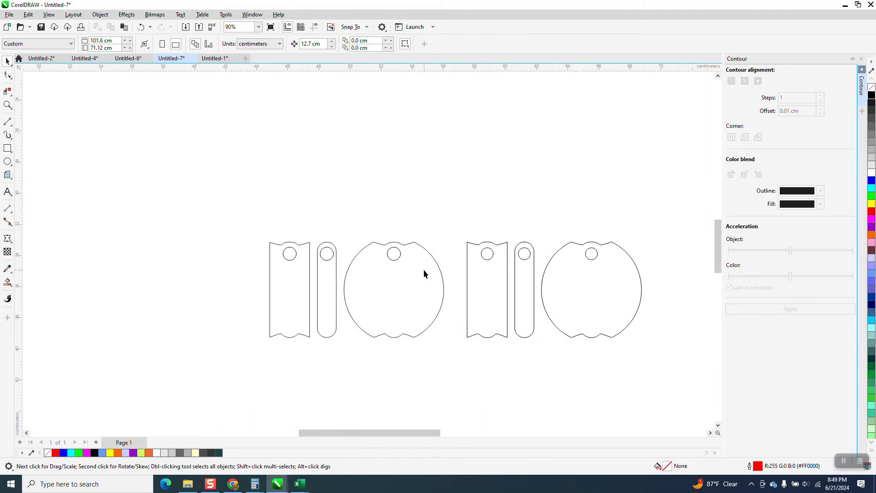
left_click_drag(462, 228, 655, 365)
key("Delete")
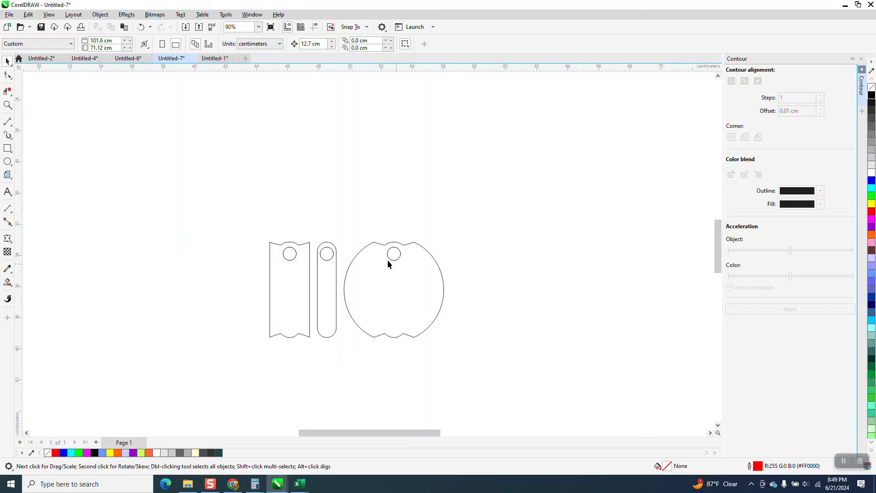
left_click_drag(428, 286, 445, 288)
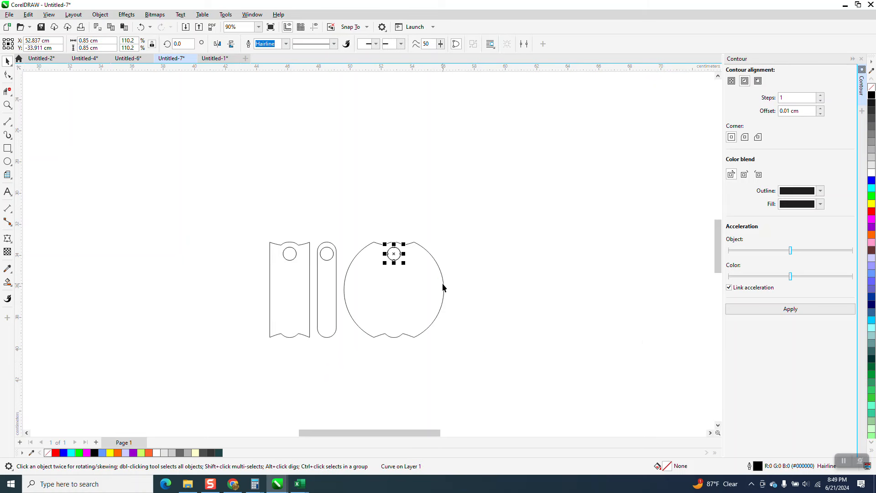
left_click_drag(399, 253, 398, 221)
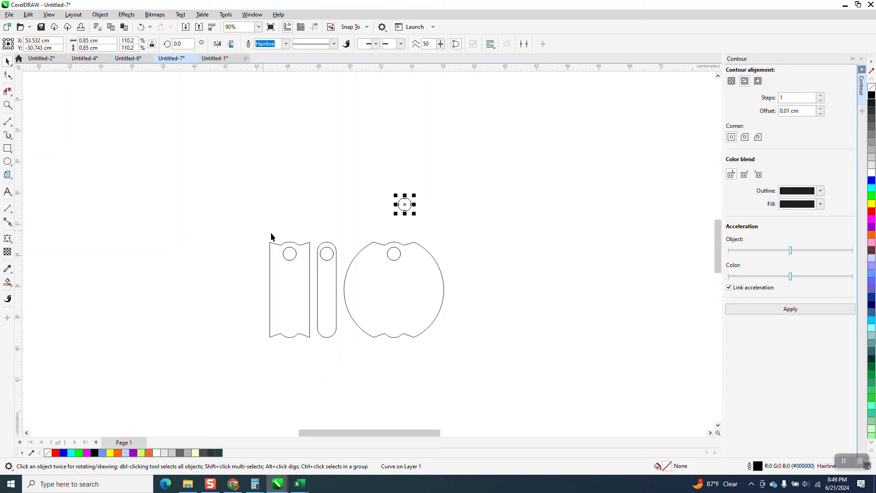
Group the round template's outline with its 0.85 cm hole circle
left_click_drag(339, 231, 494, 343)
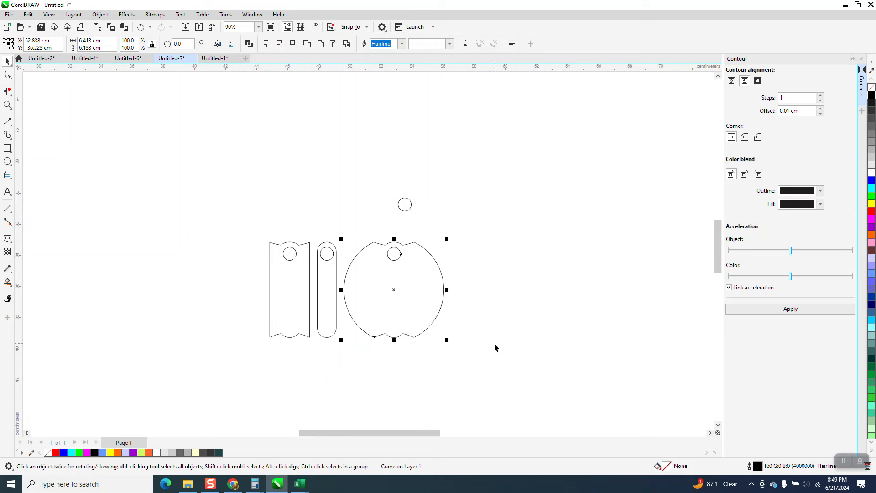
left_click(100, 14)
mouse_move(132, 169)
left_click(233, 171)
left_click(311, 231)
Group the narrow rounded template's outline with its 0.85 cm hole circle
left_click_drag(346, 345, 345, 345)
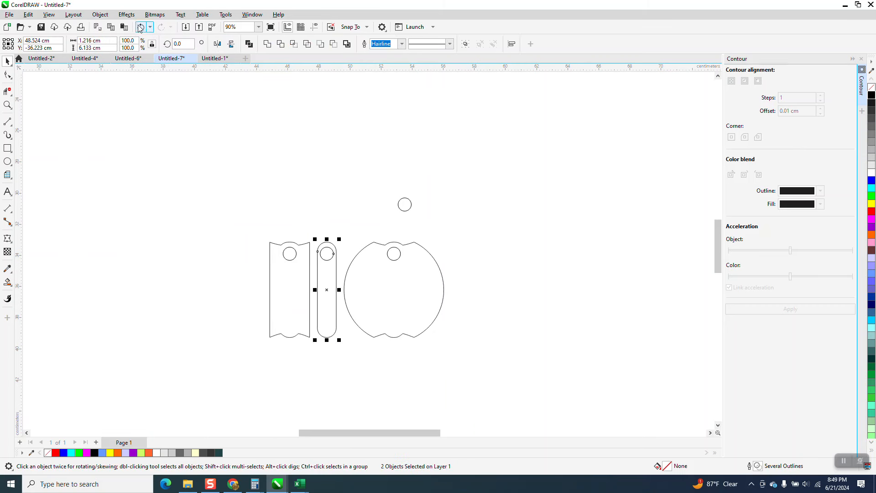
left_click(101, 15)
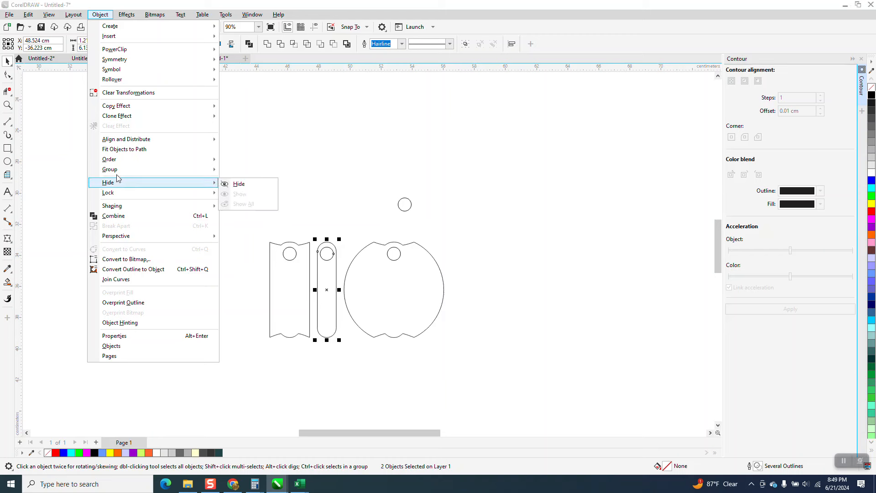
mouse_move(201, 169)
left_click(236, 171)
left_click(252, 225)
Group the rectangular template's outline with its 0.85 cm hole circle
left_click_drag(257, 206, 316, 348)
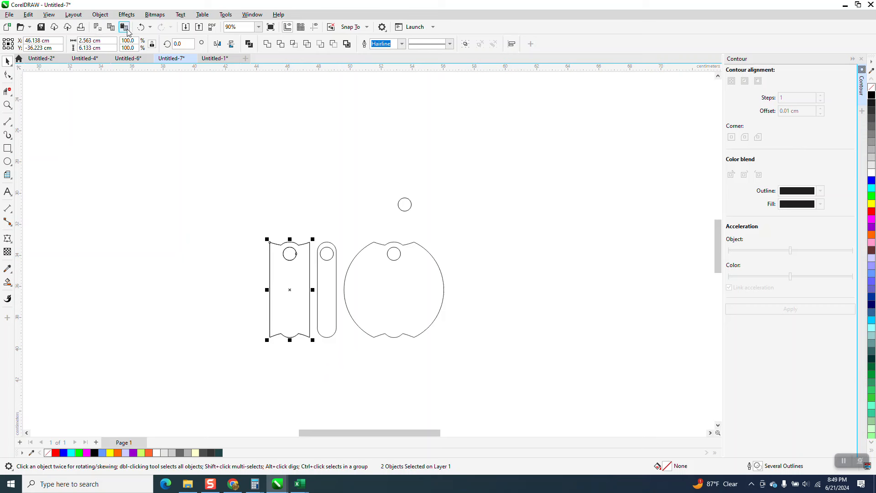
left_click_drag(305, 344, 319, 346)
key("ctrl+g")
Move the rectangular template and the spare 0.85 cm circle away from the other two templates
left_click(278, 196)
left_click_drag(292, 259, 257, 185)
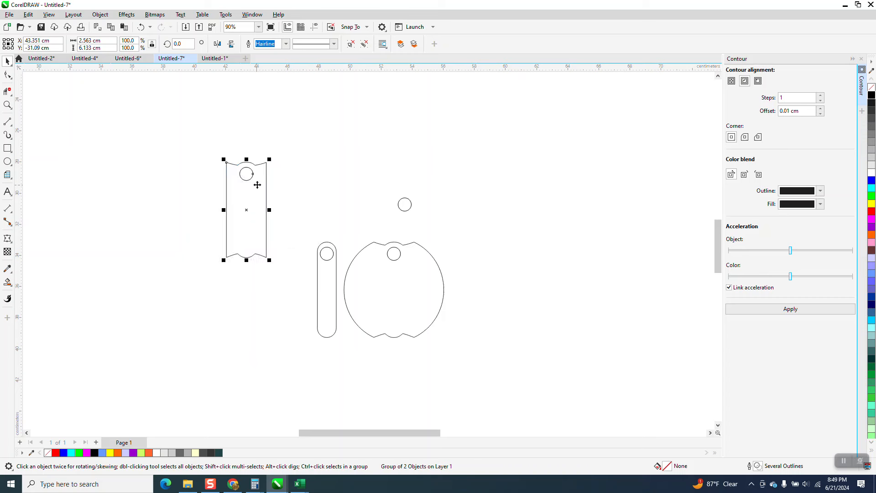
left_click_drag(411, 204, 561, 156)
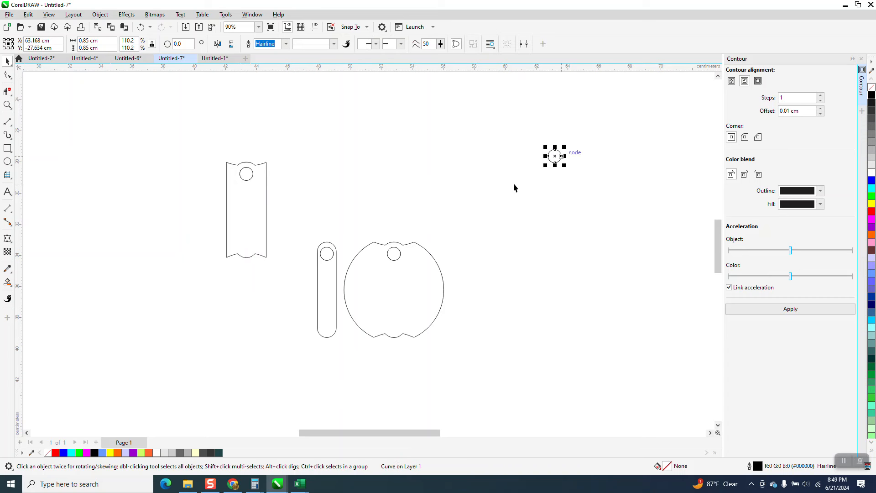
Centre the round template on the page and move the narrow rounded template clear of it
left_click(412, 277)
left_click_drag(414, 273, 382, 263)
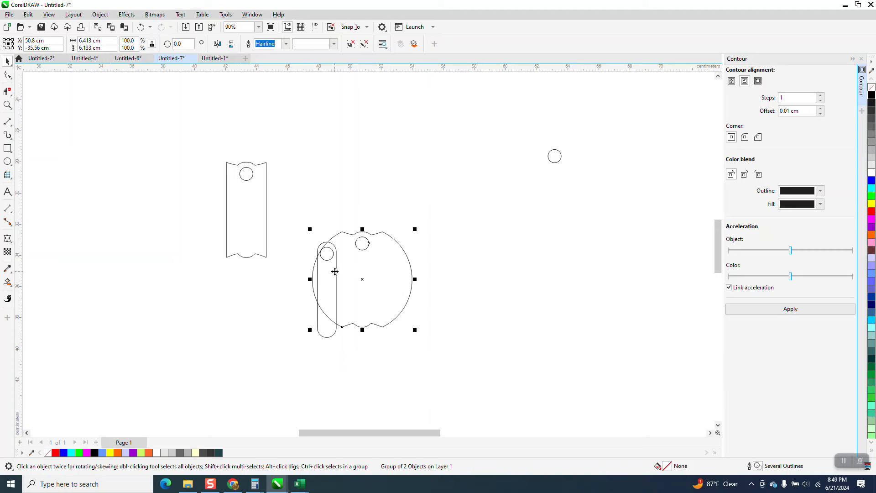
left_click(317, 194)
left_click_drag(322, 243, 301, 121)
Duplicate the spare 0.85 cm circle and centre the copy on the page, inside the round template
left_click(561, 156)
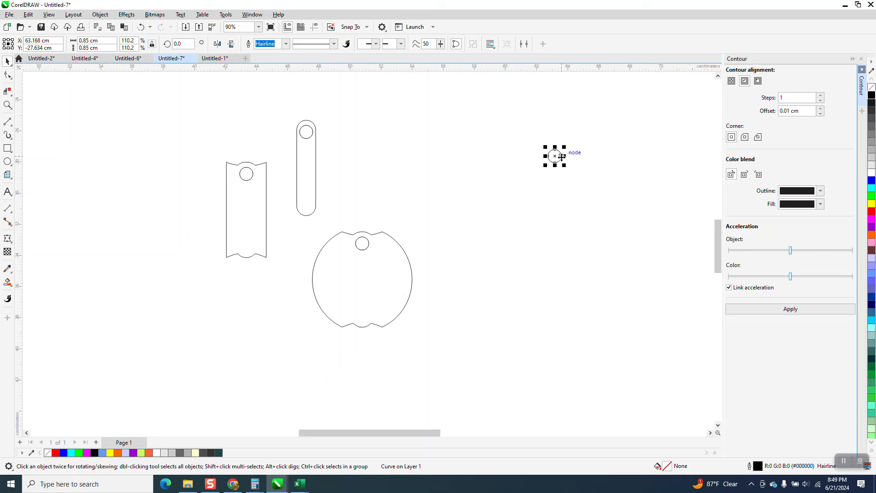
key("ctrl+v")
left_click(513, 211)
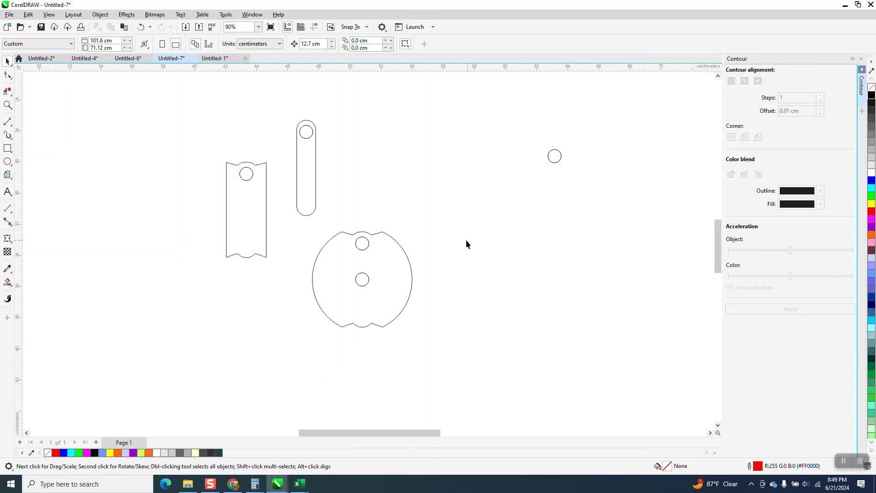
Group the round template with its centre circle, change the outline to red and move the group off the page centre
left_click_drag(419, 312, 507, 363)
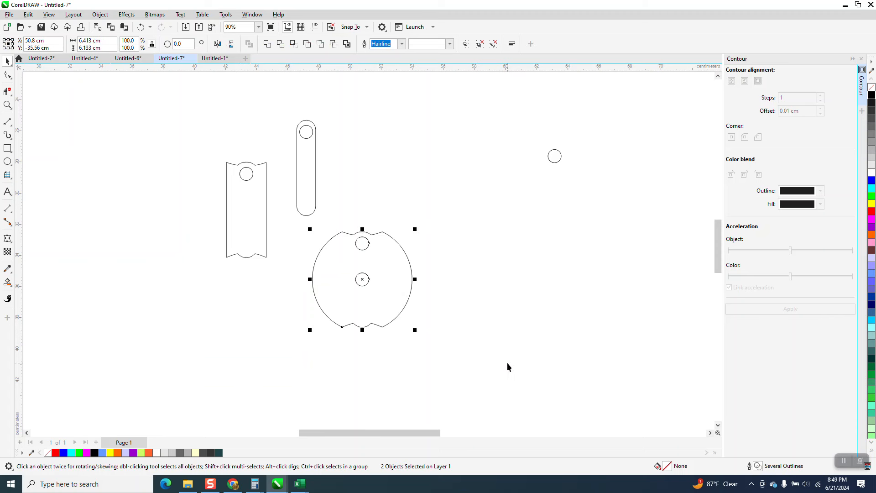
key("ctrl+g")
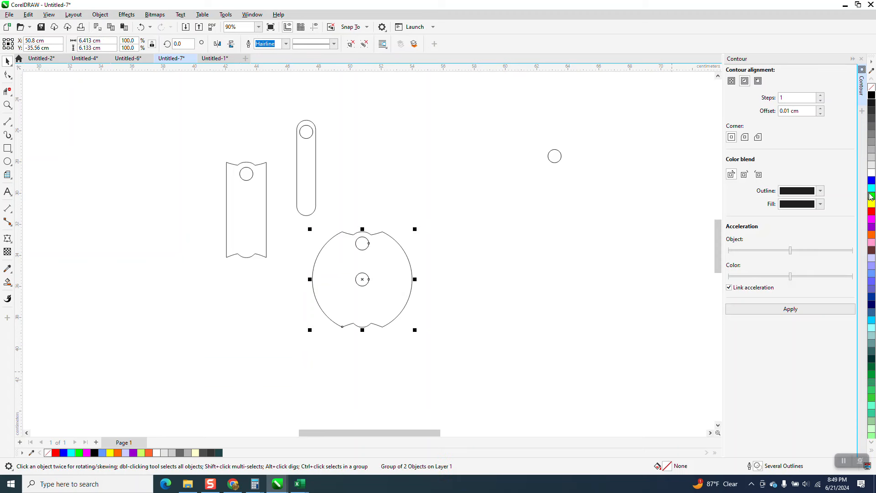
right_click(872, 213)
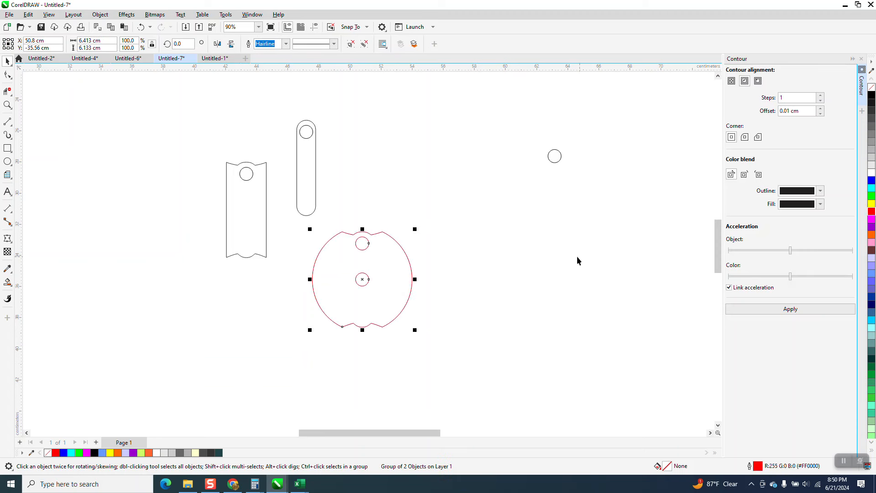
left_click_drag(295, 226, 497, 365)
left_click_drag(360, 278, 501, 276)
Centre the narrow rounded template on the page and add a copy of the 0.85 cm circle at its centre
left_click(301, 179)
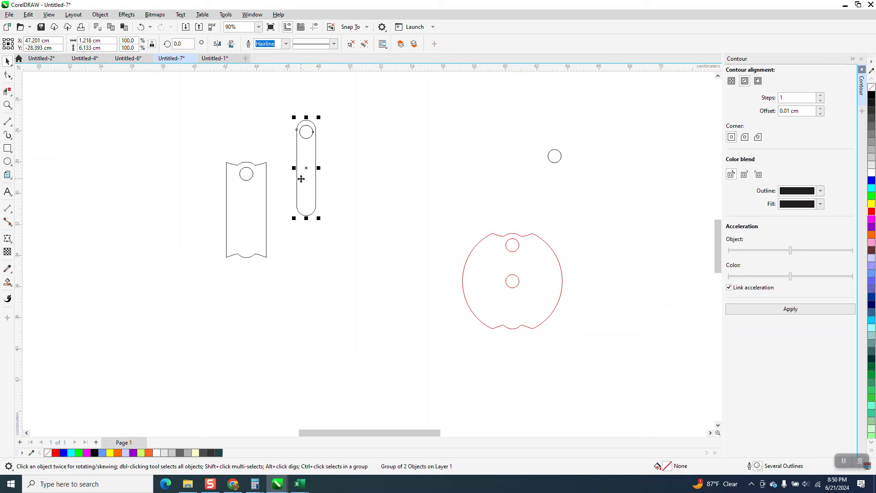
left_click_drag(301, 179, 357, 291)
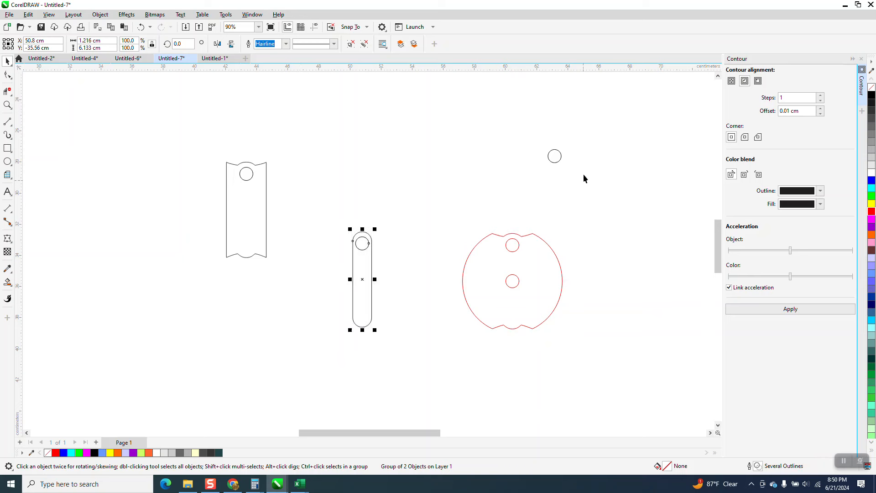
left_click(556, 158)
key("plus")
key("p")
Give the narrow template and its centre circle red outlines, then group them and move the group beside the round template
left_click_drag(303, 206, 403, 366)
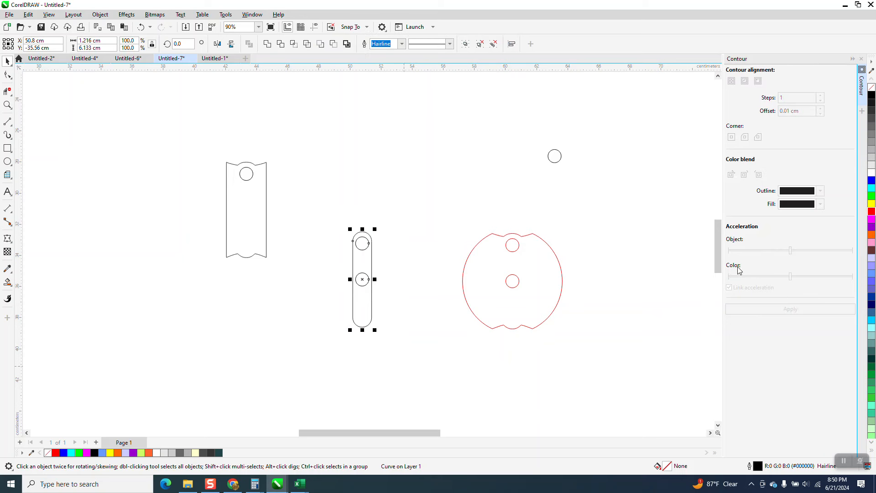
right_click(871, 212)
left_click_drag(308, 205, 403, 338)
key("ctrl+g")
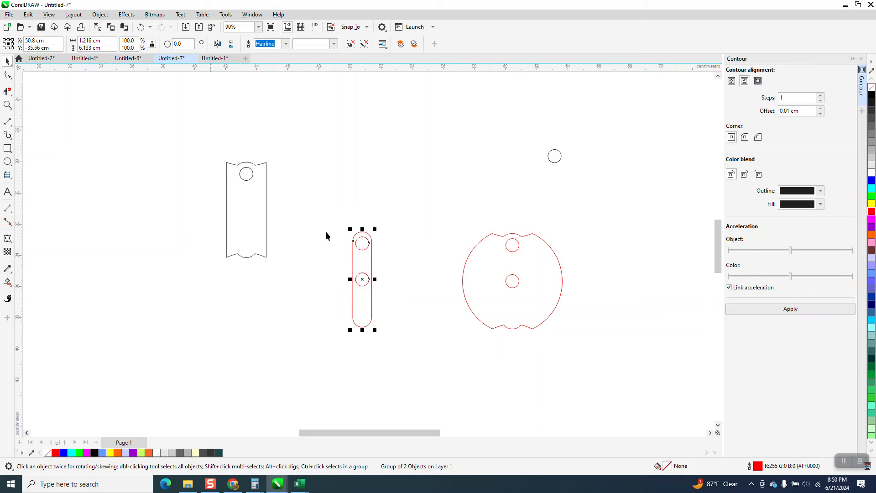
left_click_drag(352, 269, 428, 272)
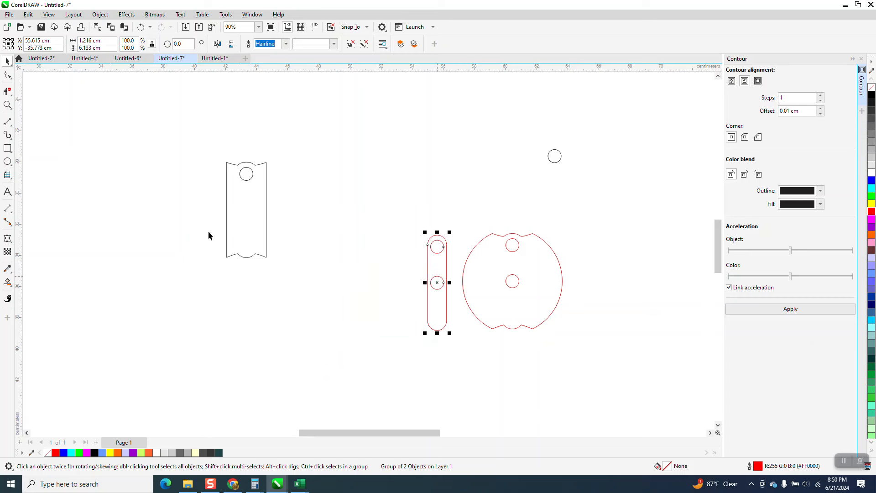
Centre the rectangular template and the spare 0.85 cm circle on the page
left_click(243, 216)
key("p")
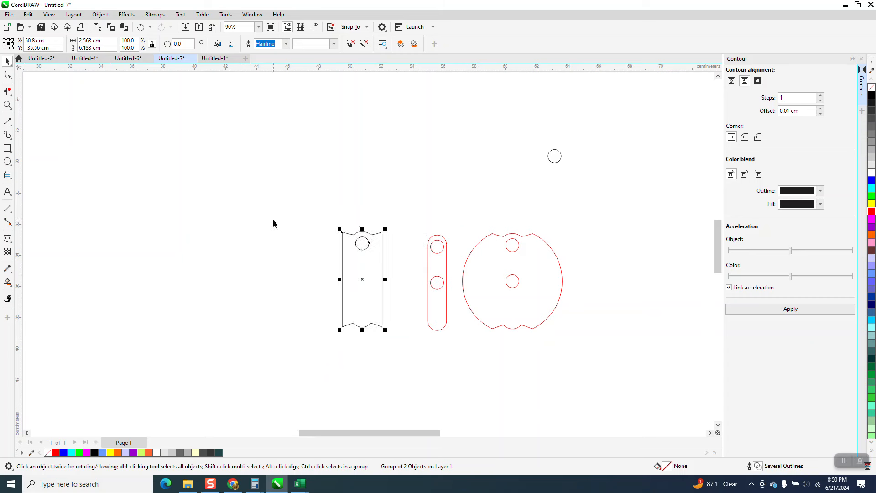
left_click(7, 106)
left_click_drag(303, 135, 722, 363)
left_click(7, 60)
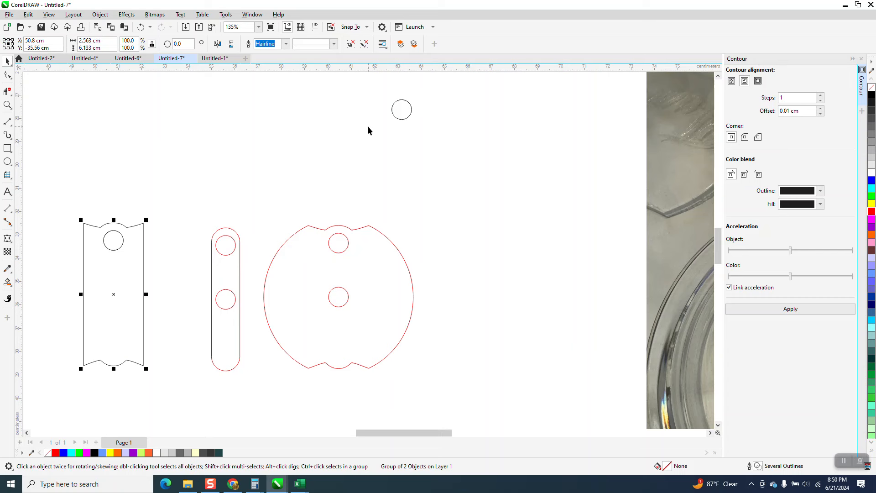
left_click(407, 115)
key("ctrl+z")
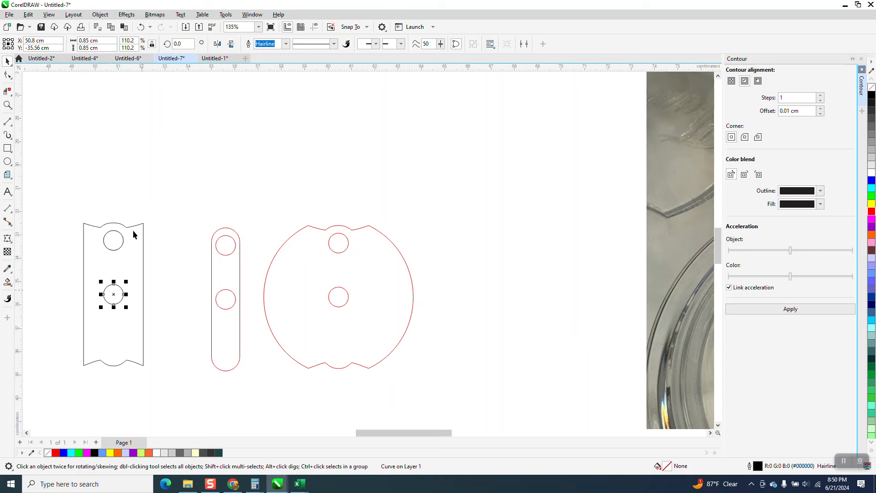
Change the outlines of the rectangular template and its centre circle to red
left_click_drag(53, 197, 167, 376)
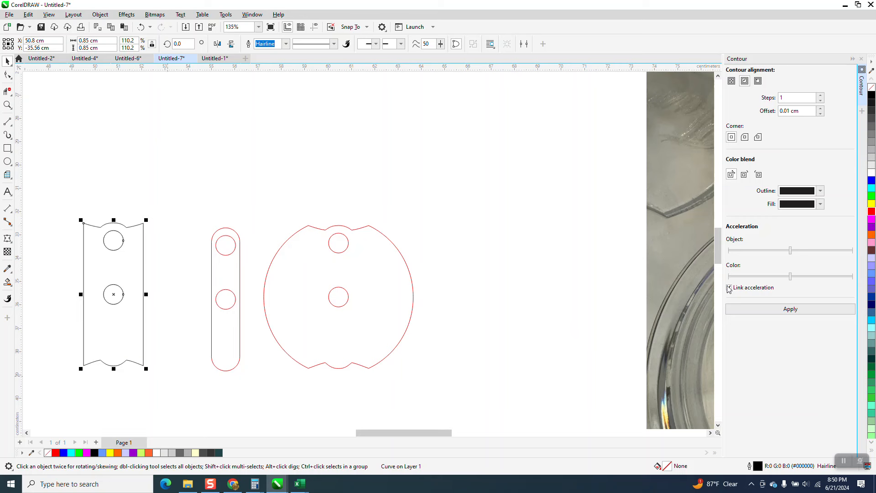
right_click(871, 212)
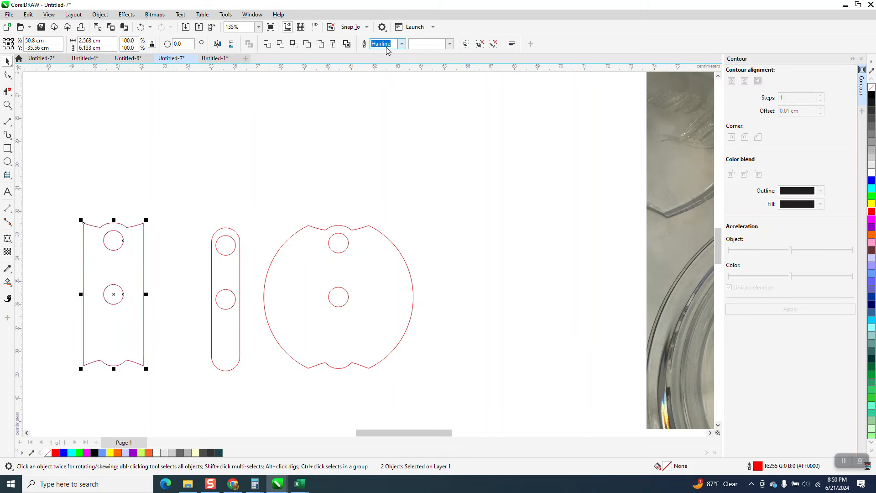
Group the rectangular template with its centre circle, and close the Contour settings
left_click(100, 14)
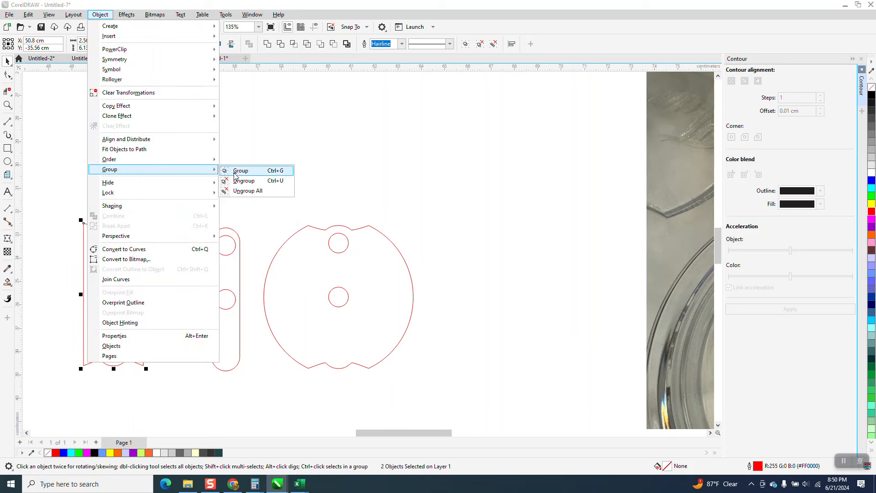
left_click(249, 185)
left_click(263, 239)
scroll(248, 259, "down", 3)
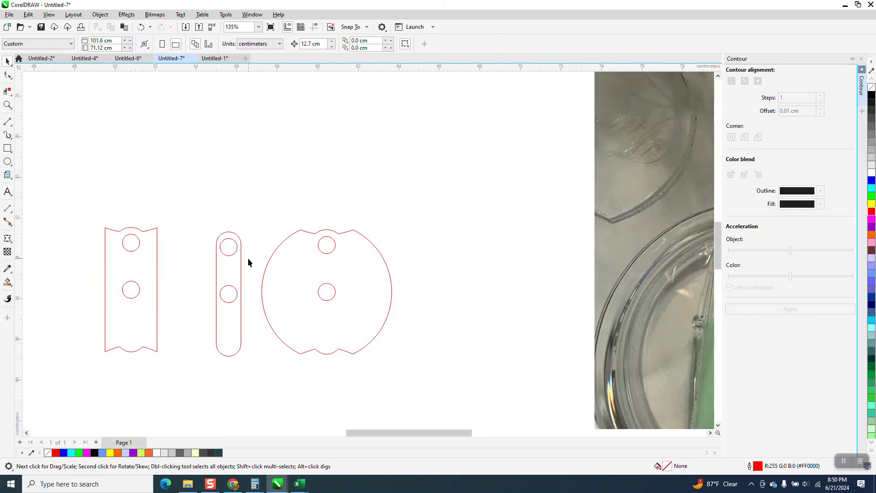
left_click(861, 58)
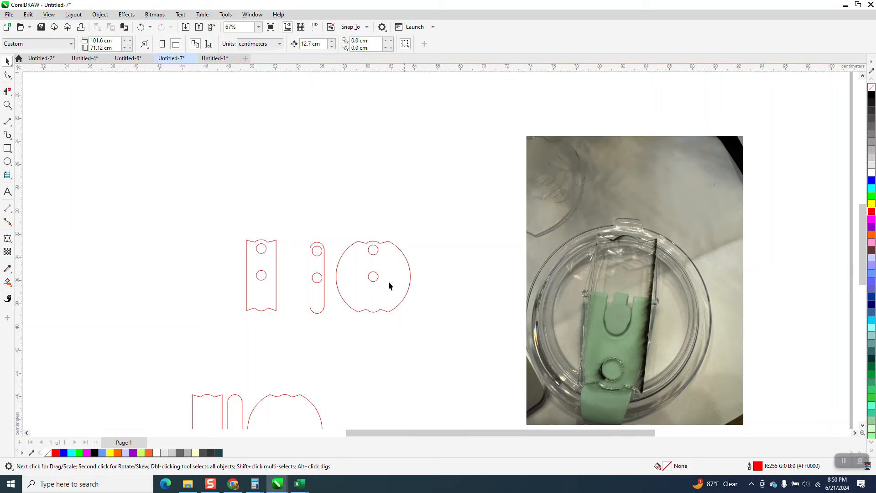
Delete the leftover template outlines below the finished set and the reference photo of the tumbler lid
scroll(389, 284, "down", 2)
left_click_drag(416, 392, 416, 390)
key("Delete")
left_click(496, 273)
key("Delete")
Examine the three finished red templates up close and in relation to the whole page
left_click(8, 106)
left_click_drag(282, 255, 470, 295)
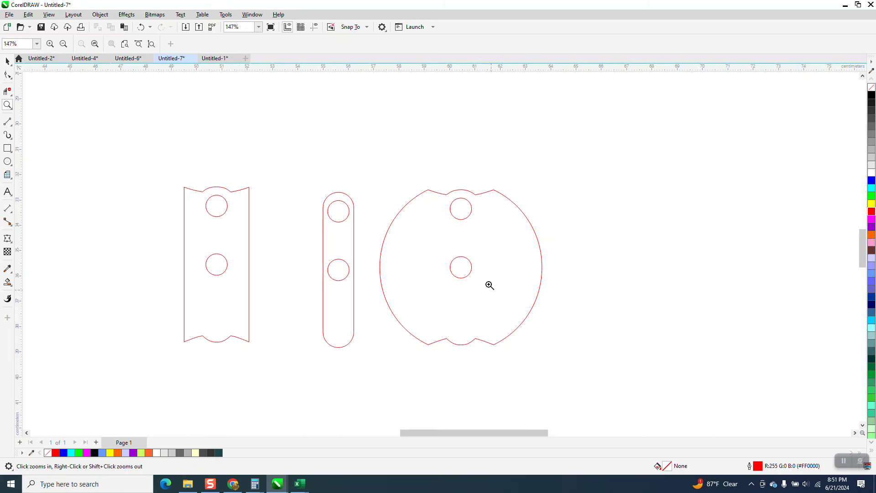
scroll(489, 284, "down", 1)
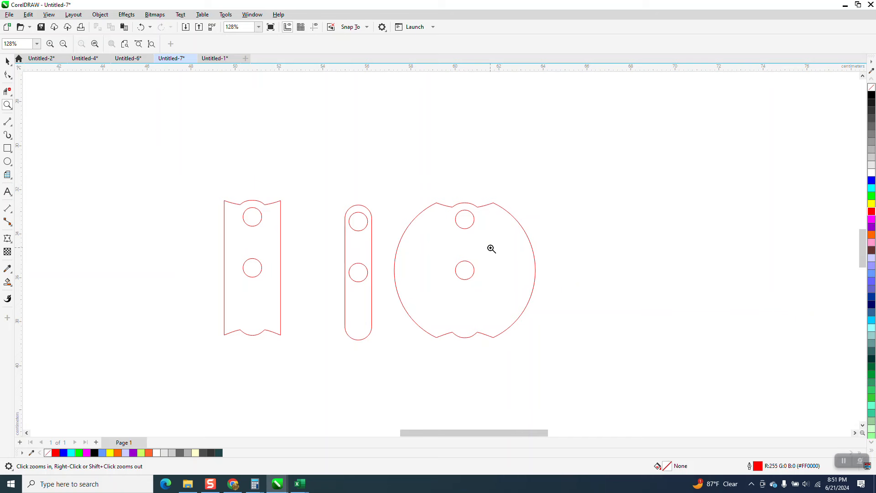
scroll(490, 248, "down", 14)
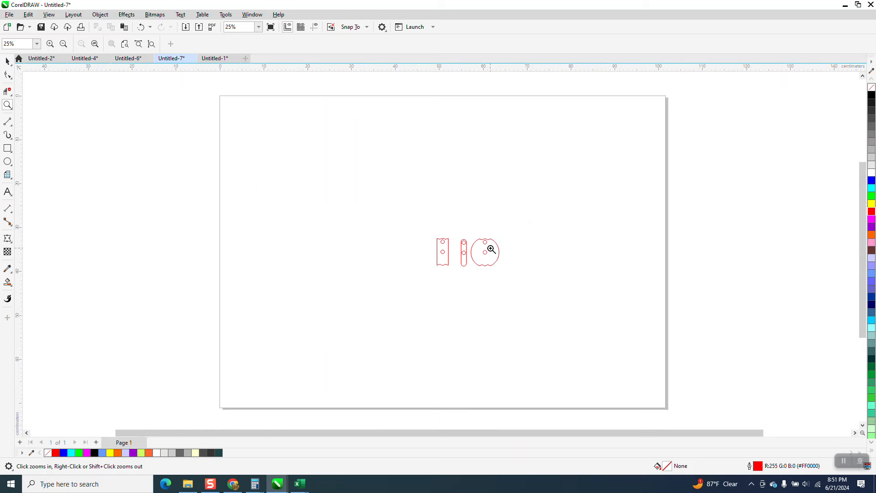
left_click_drag(438, 238, 525, 274)
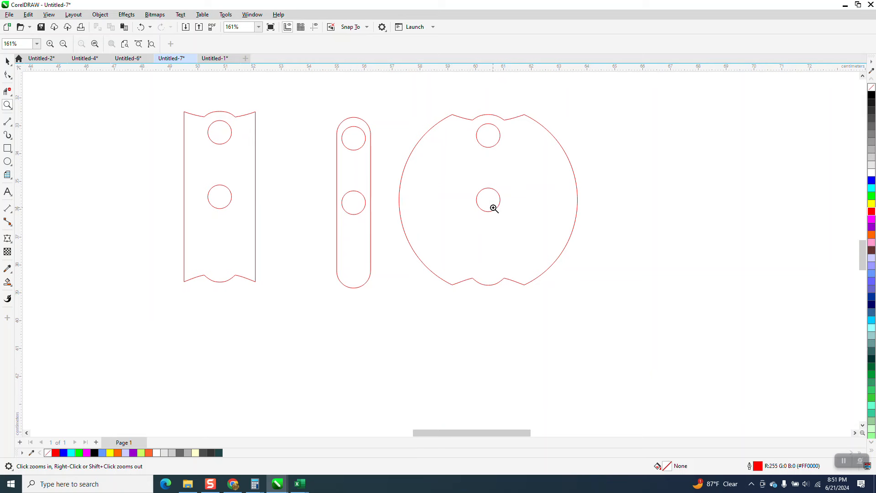
scroll(496, 207, "down", 1)
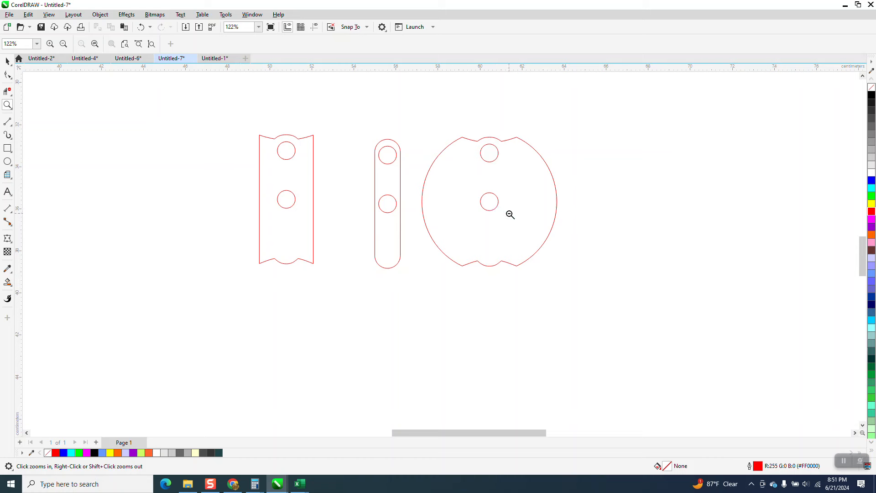